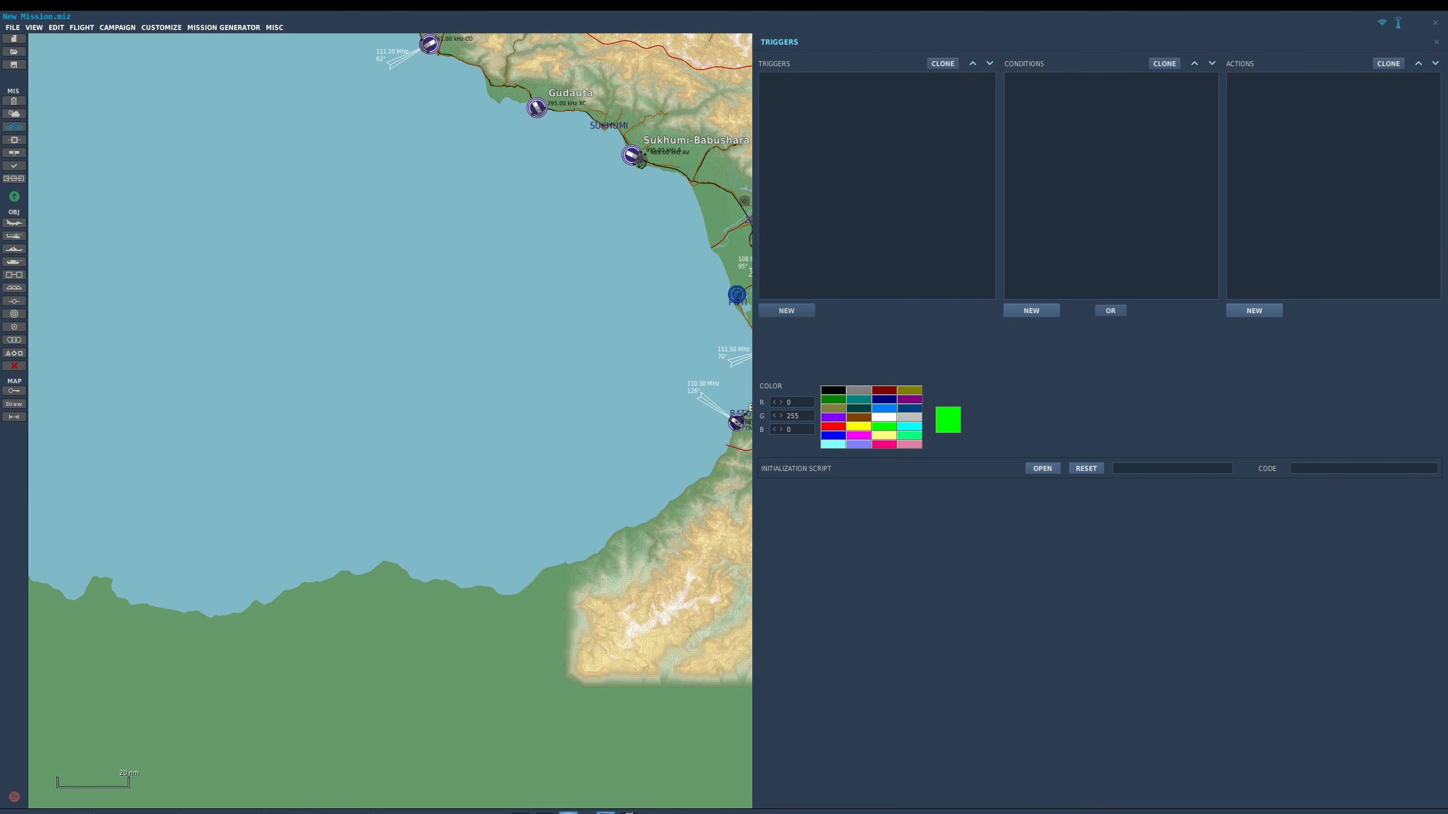
Create a 1 ONCE trigger named "<<<<<<<PAGE BREAK >>>>>>>>>>" and colour it green (0, 255, 0).
click(786, 310)
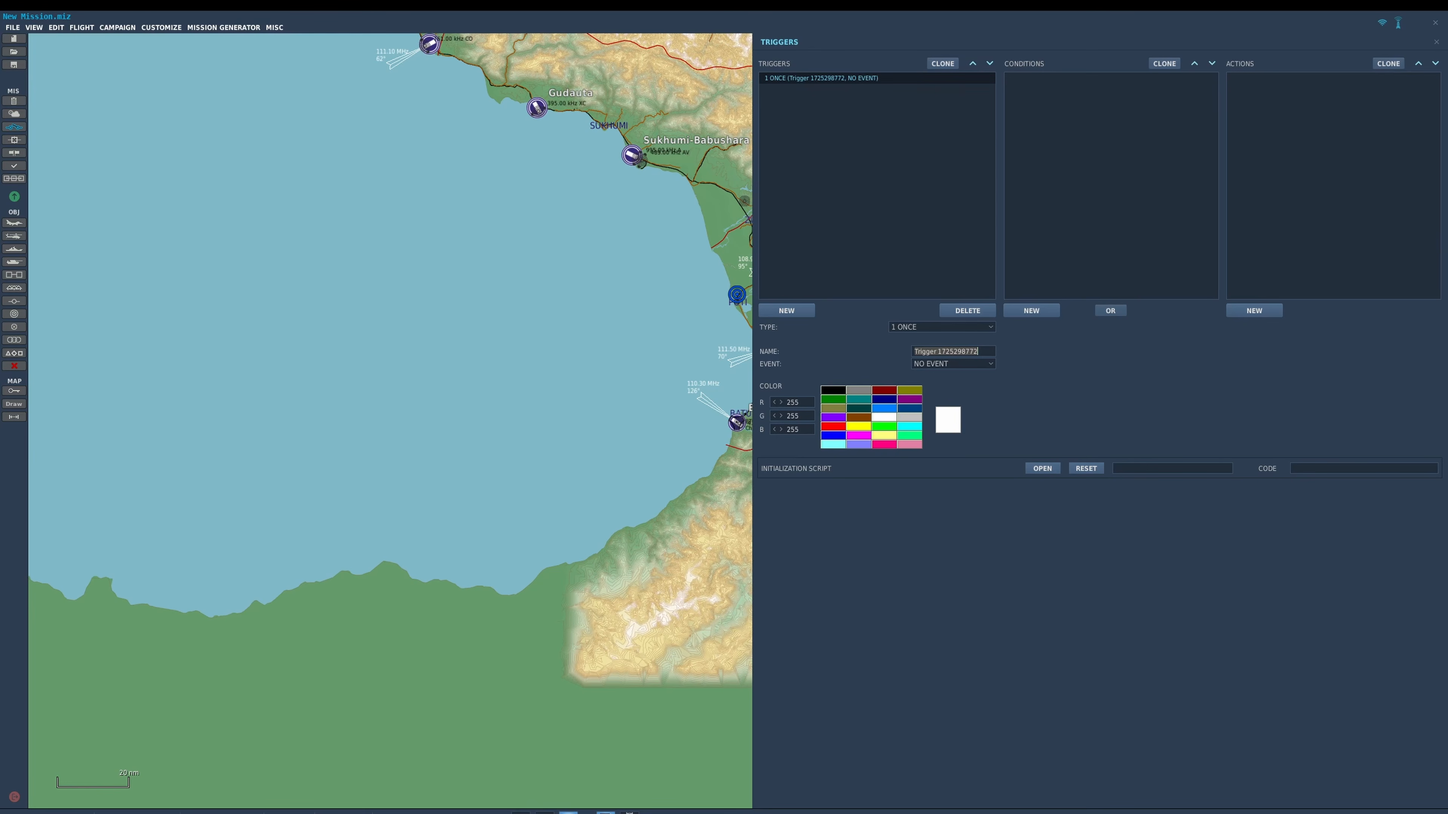
text(<<<<<<<)
text(PAGE BREAK)
text( >)
text(>>>>>>>>>)
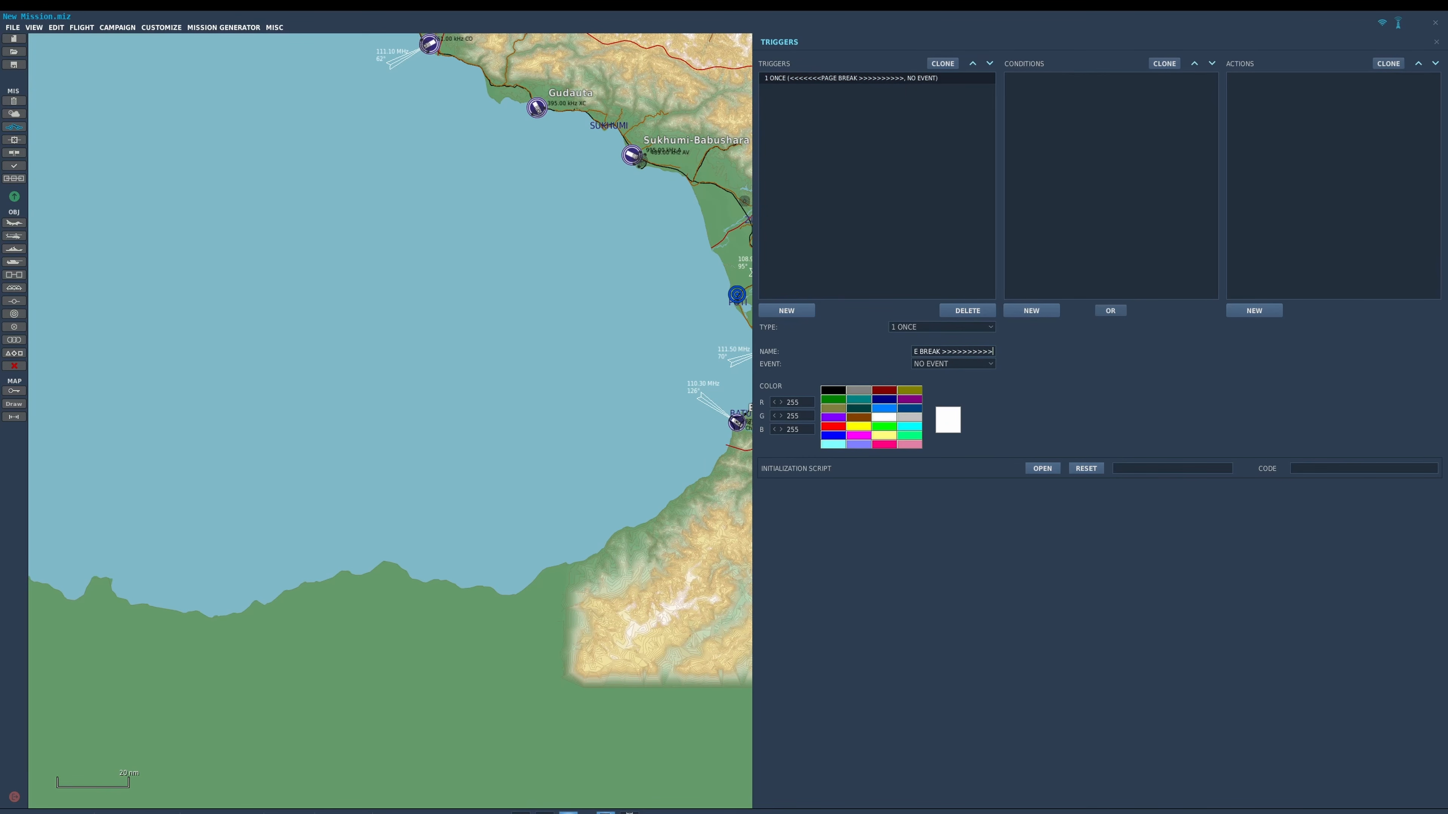
click(884, 427)
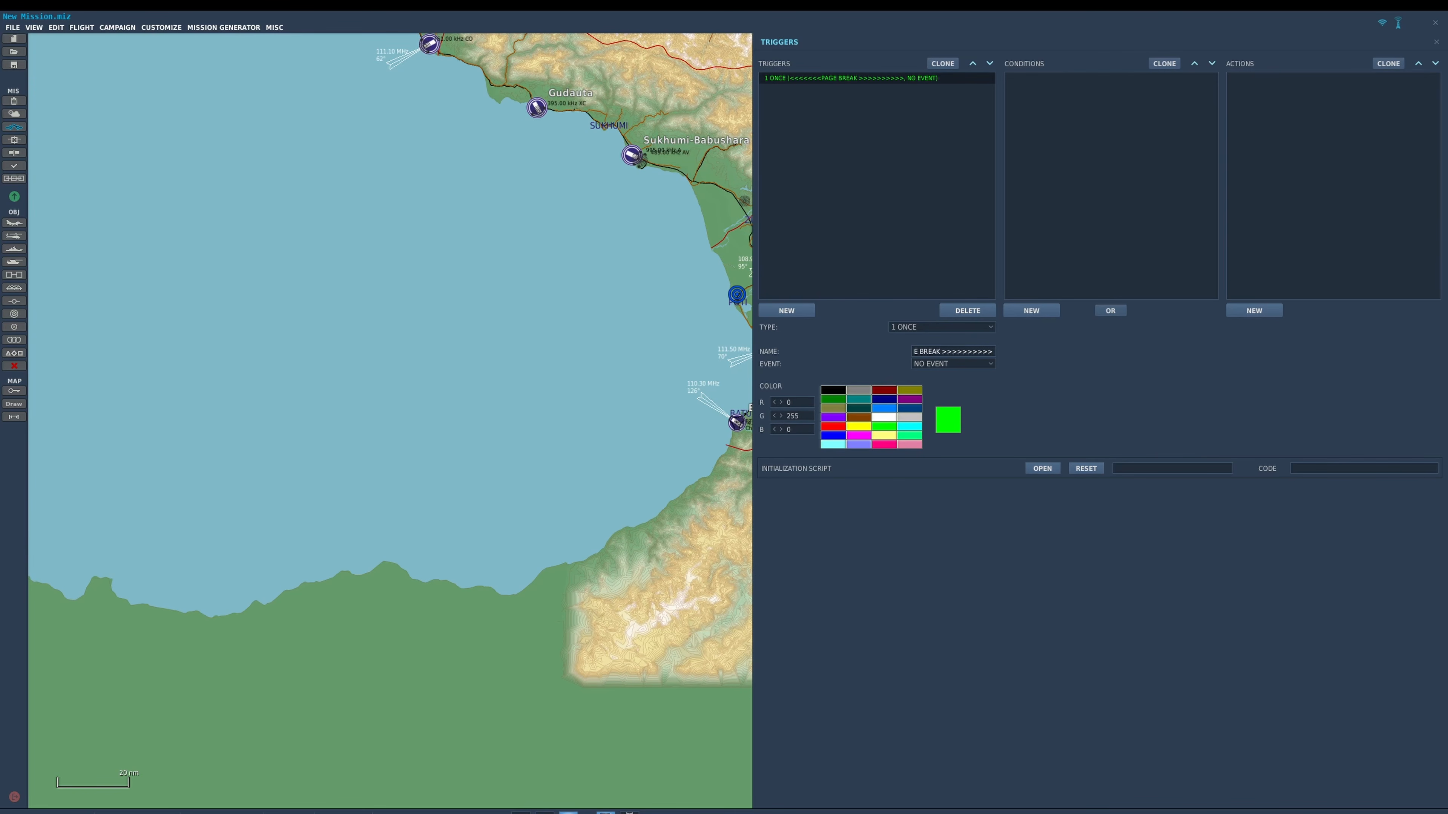
Add a FLAG ON action to the page break trigger with the flag name PAGEBREAK.
click(1254, 310)
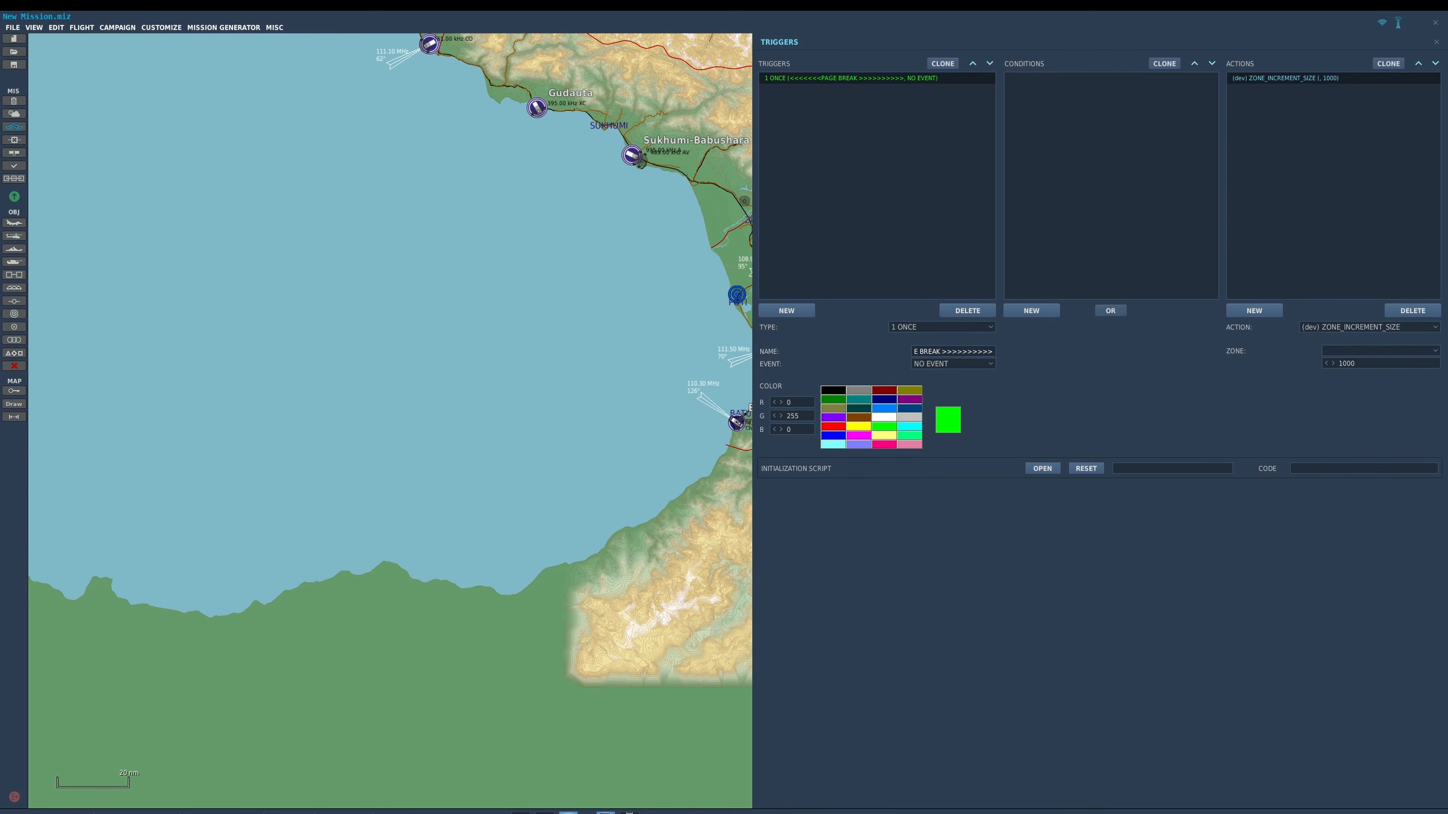
click(1369, 327)
scroll(1357, 351, down, 5)
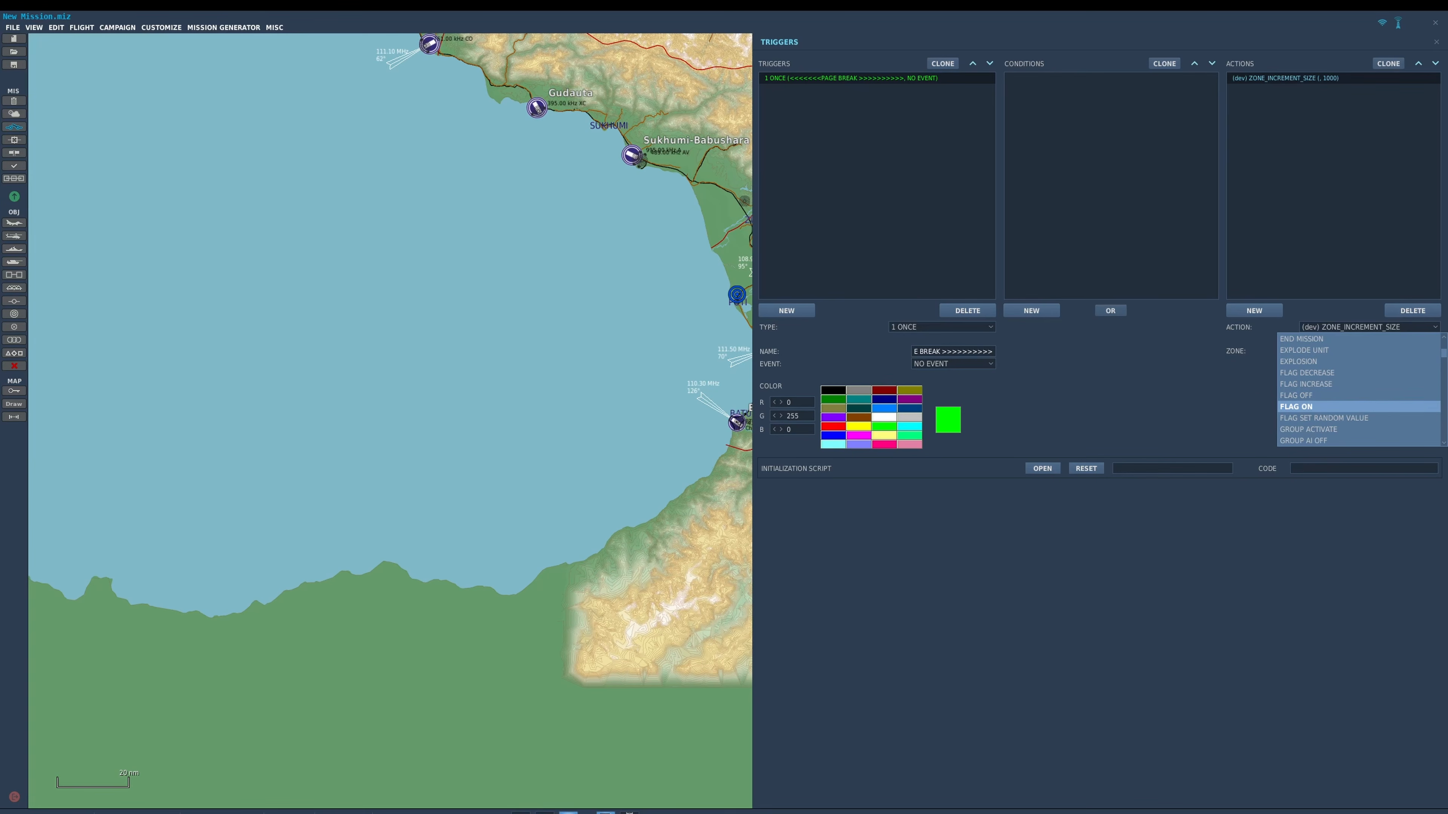
click(1311, 407)
text(PAGEBREAK)
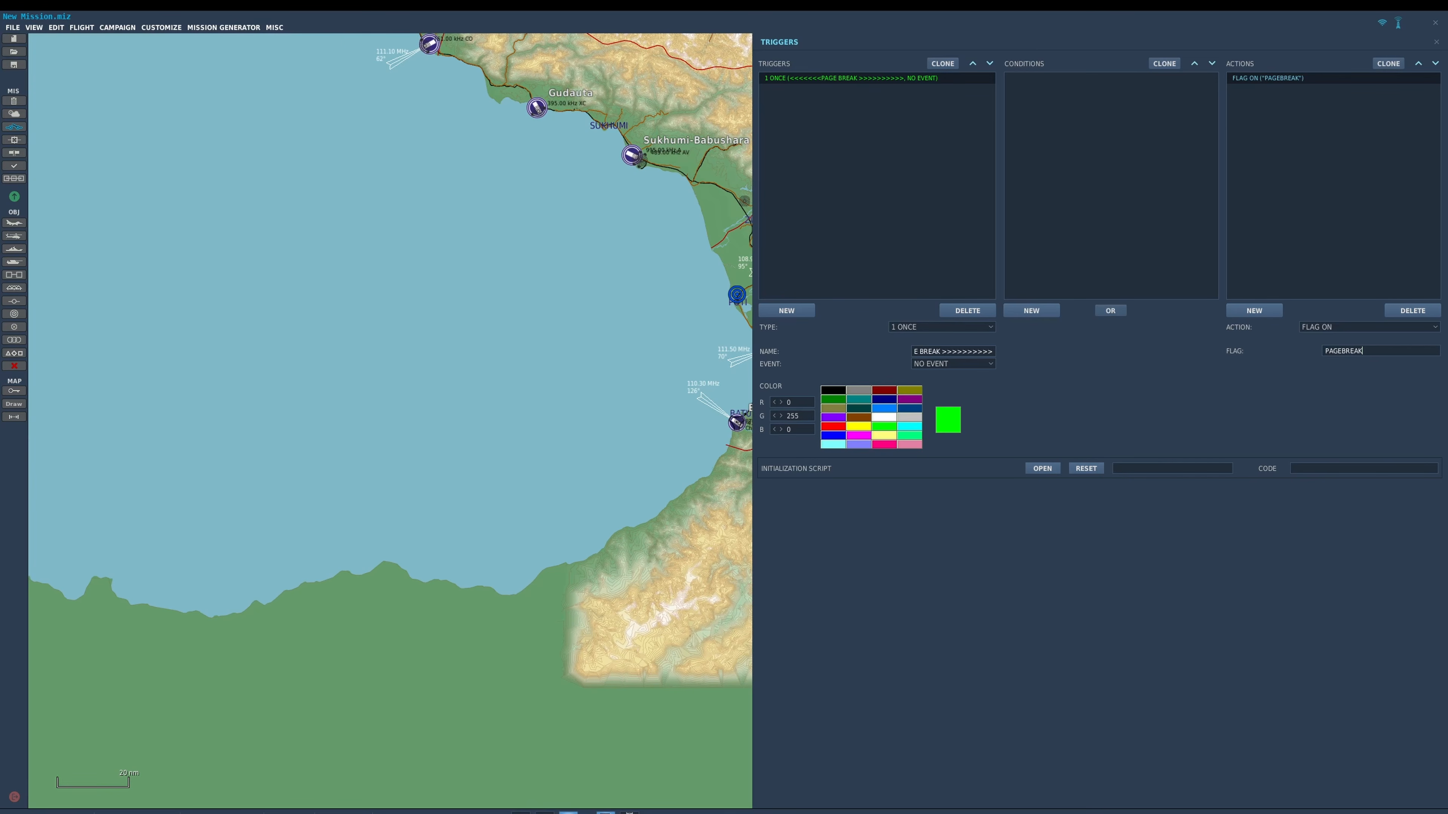
click(1333, 183)
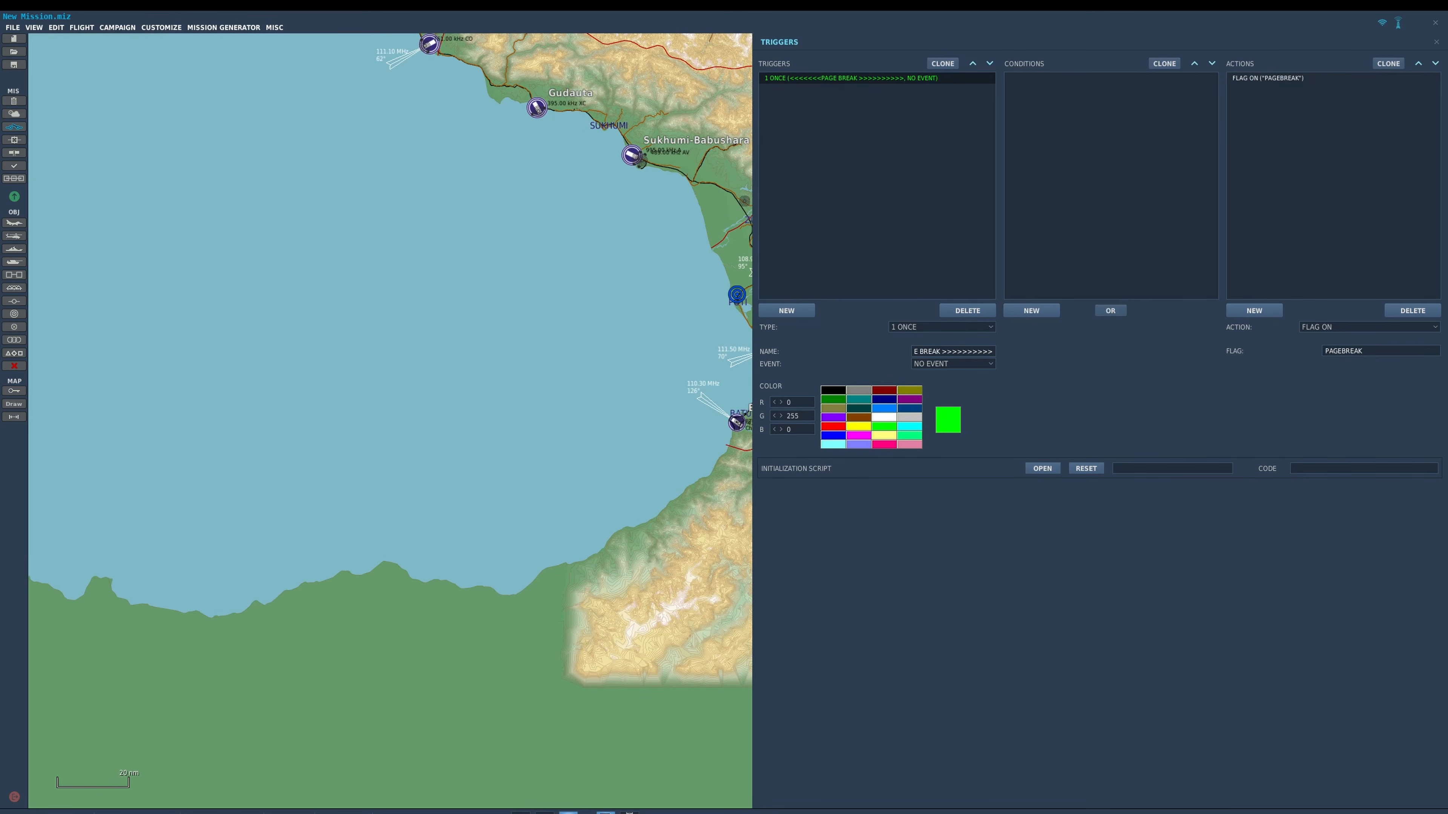
Create a second trigger of type 4 MISSION START and name it START.
click(786, 310)
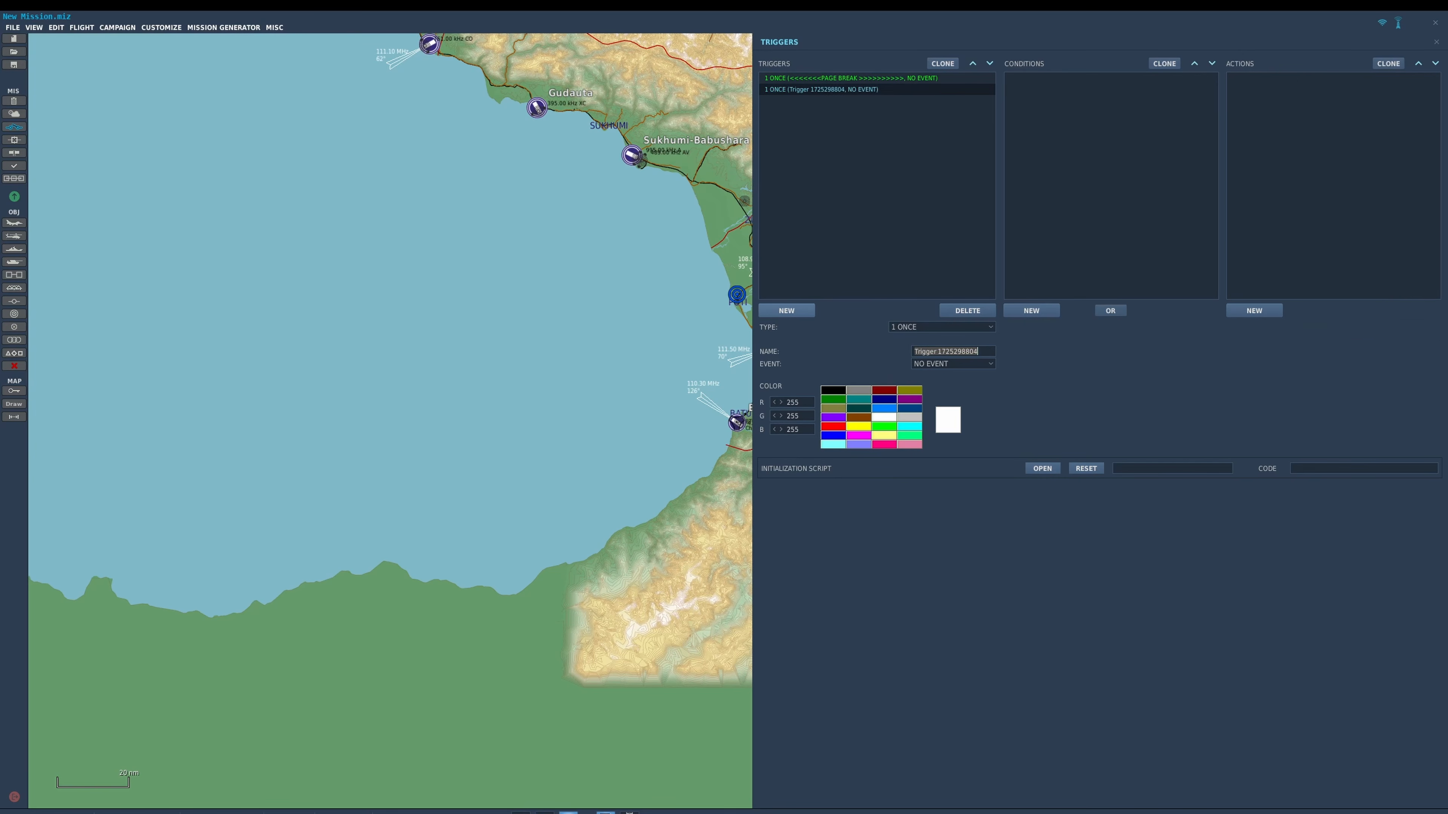
click(942, 327)
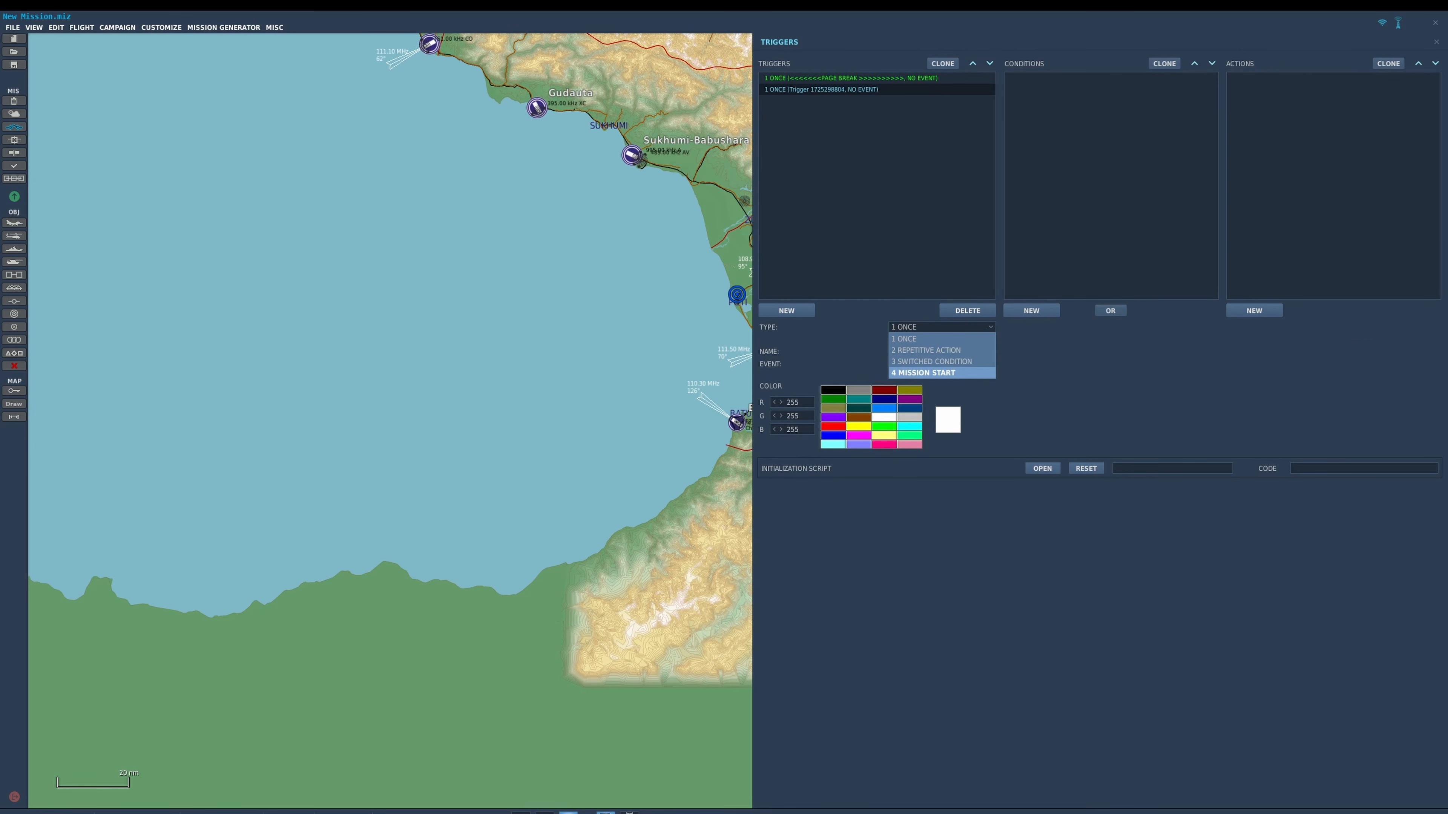
click(942, 373)
drag(979, 351, 913, 352)
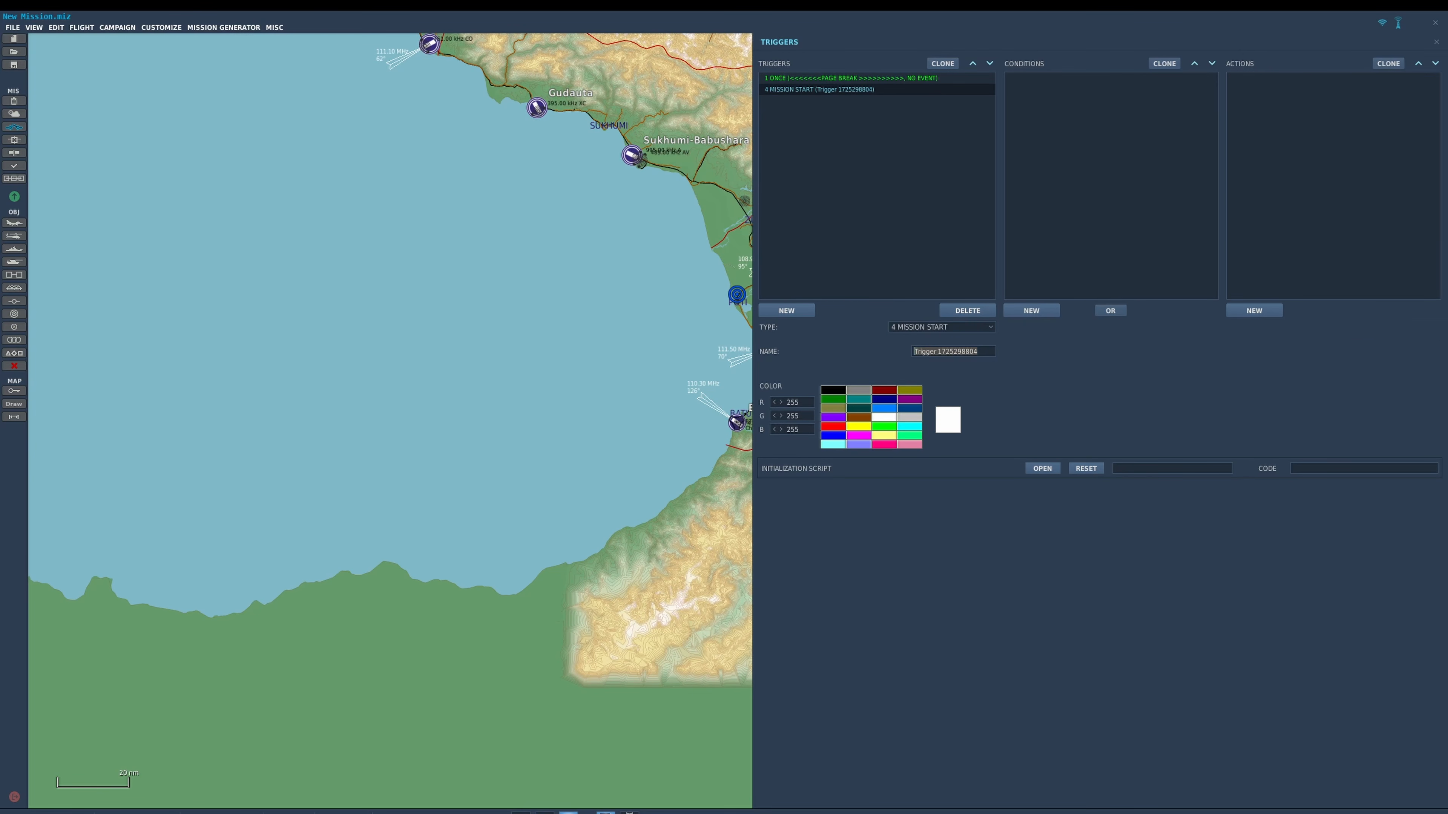
text(START)
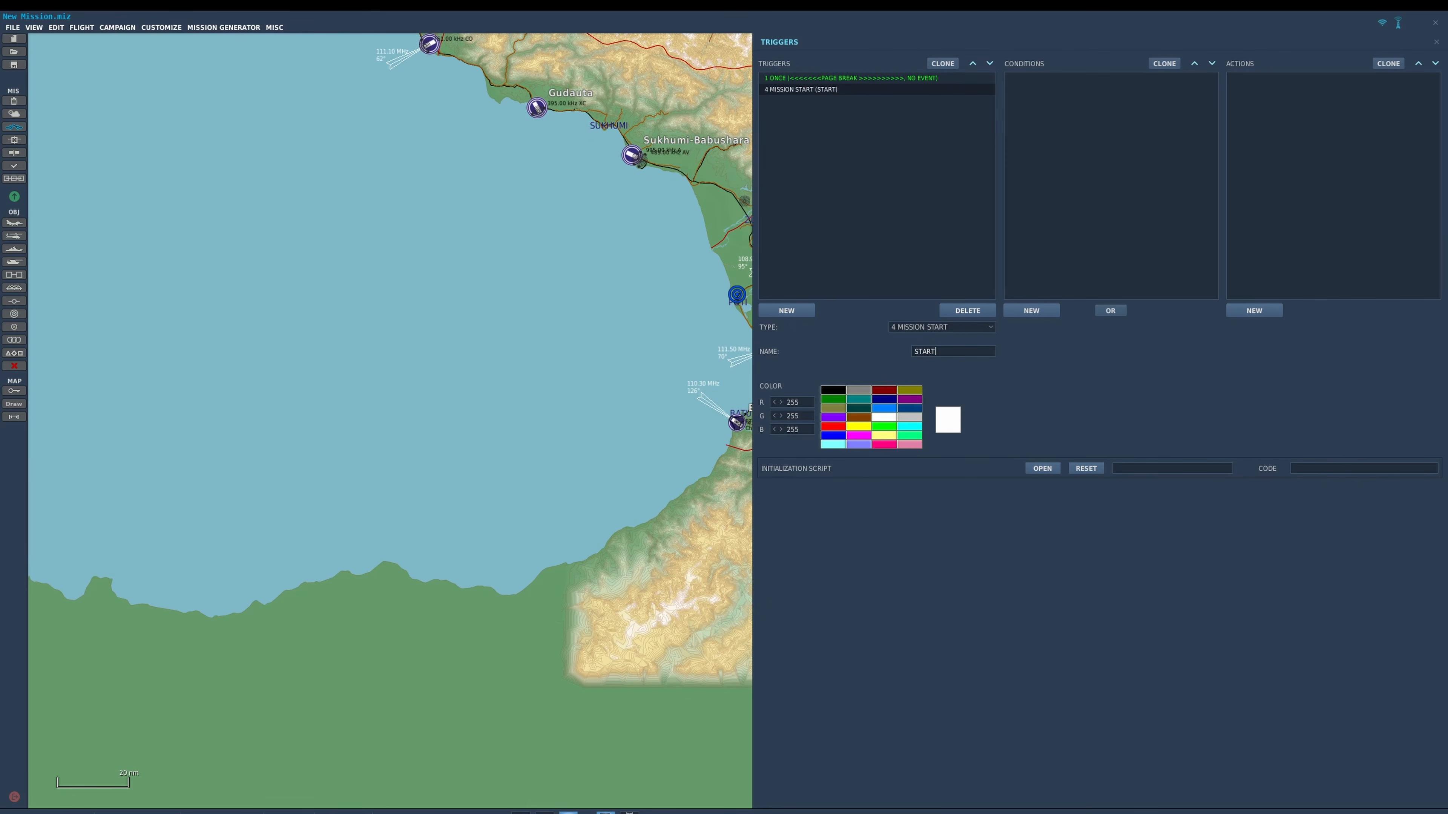
Add a FLAG ON action for flag 1 to the START trigger.
click(1255, 311)
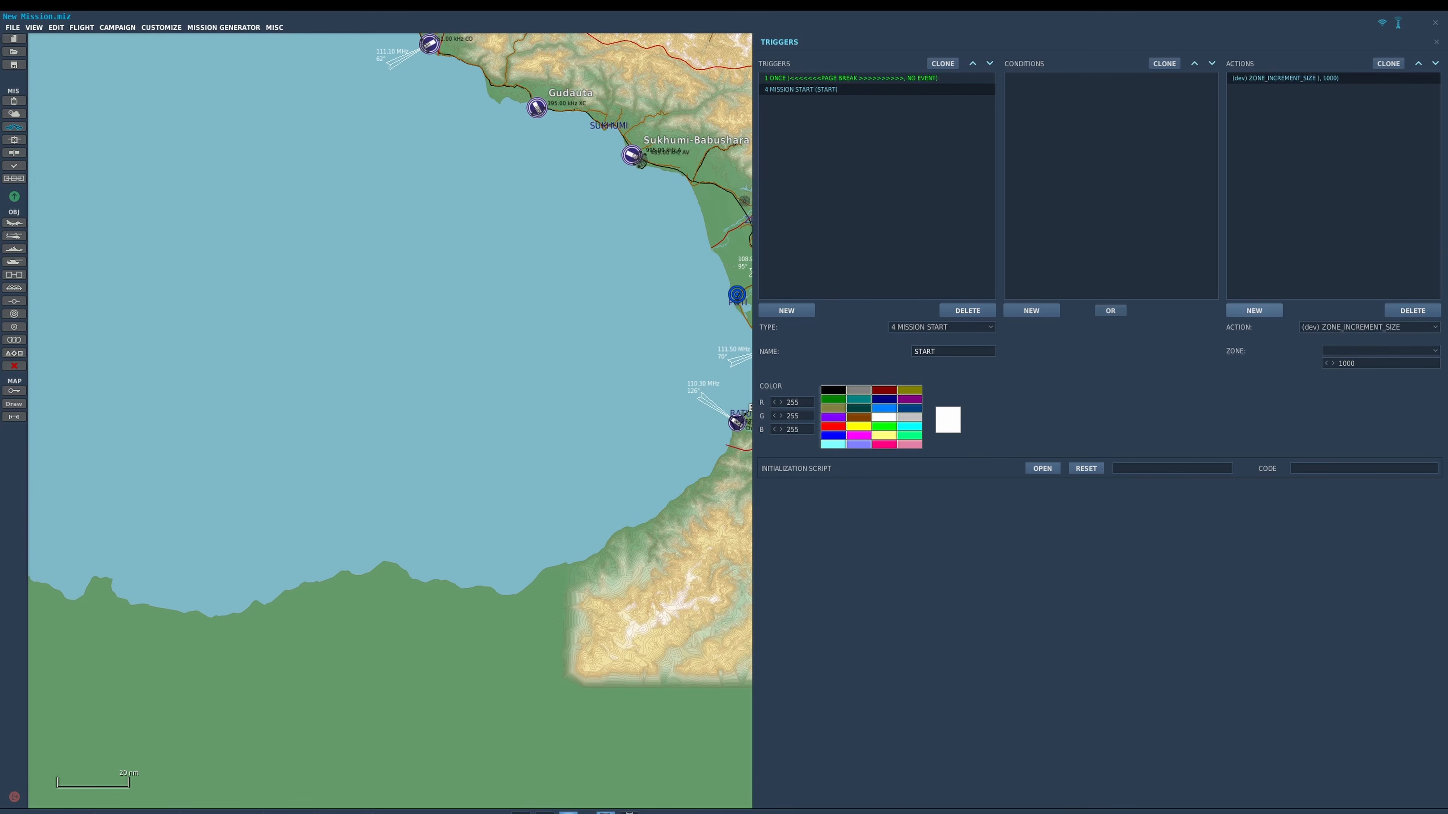
click(1368, 327)
scroll(1363, 339, down, 5)
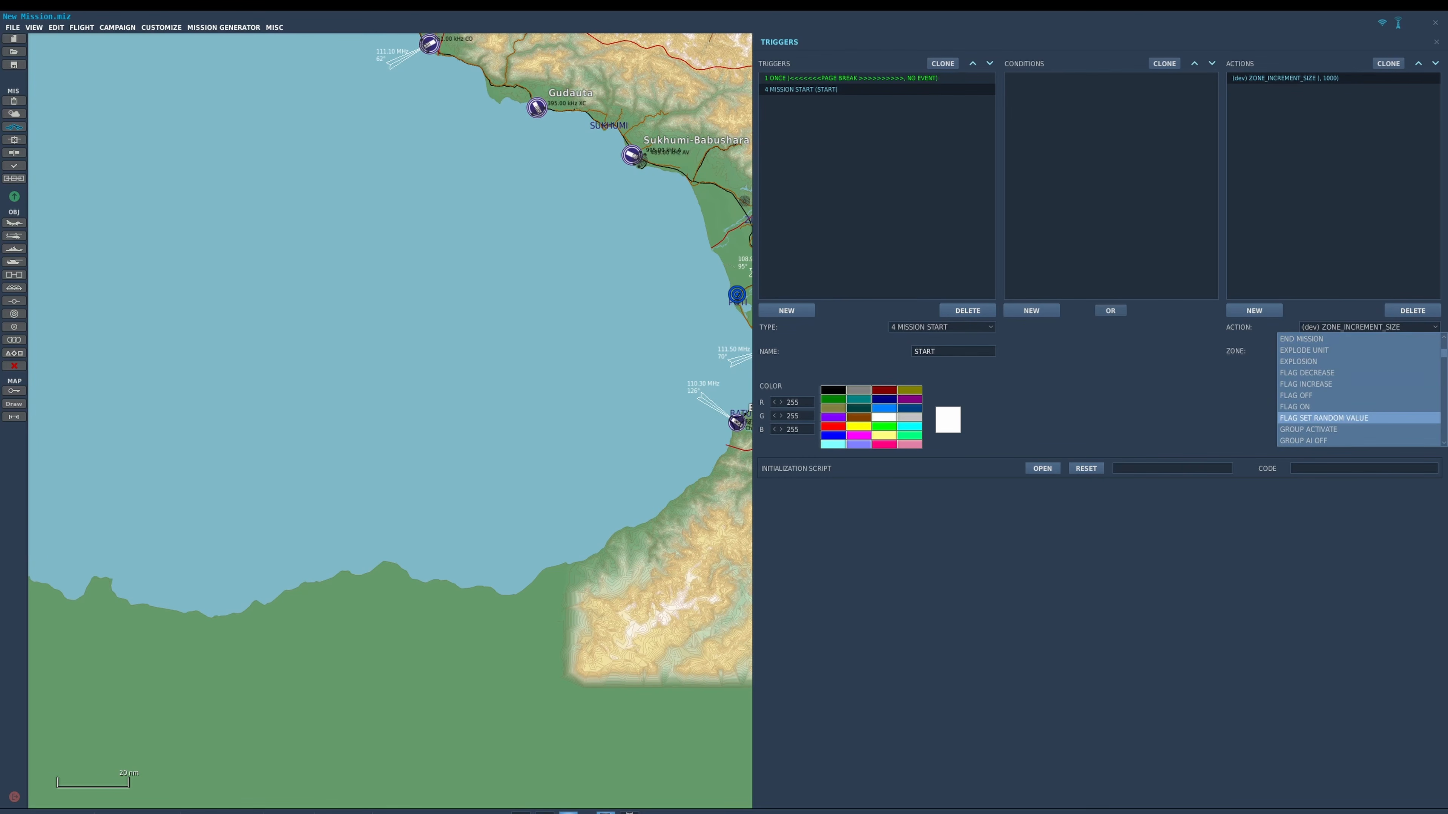
click(1295, 407)
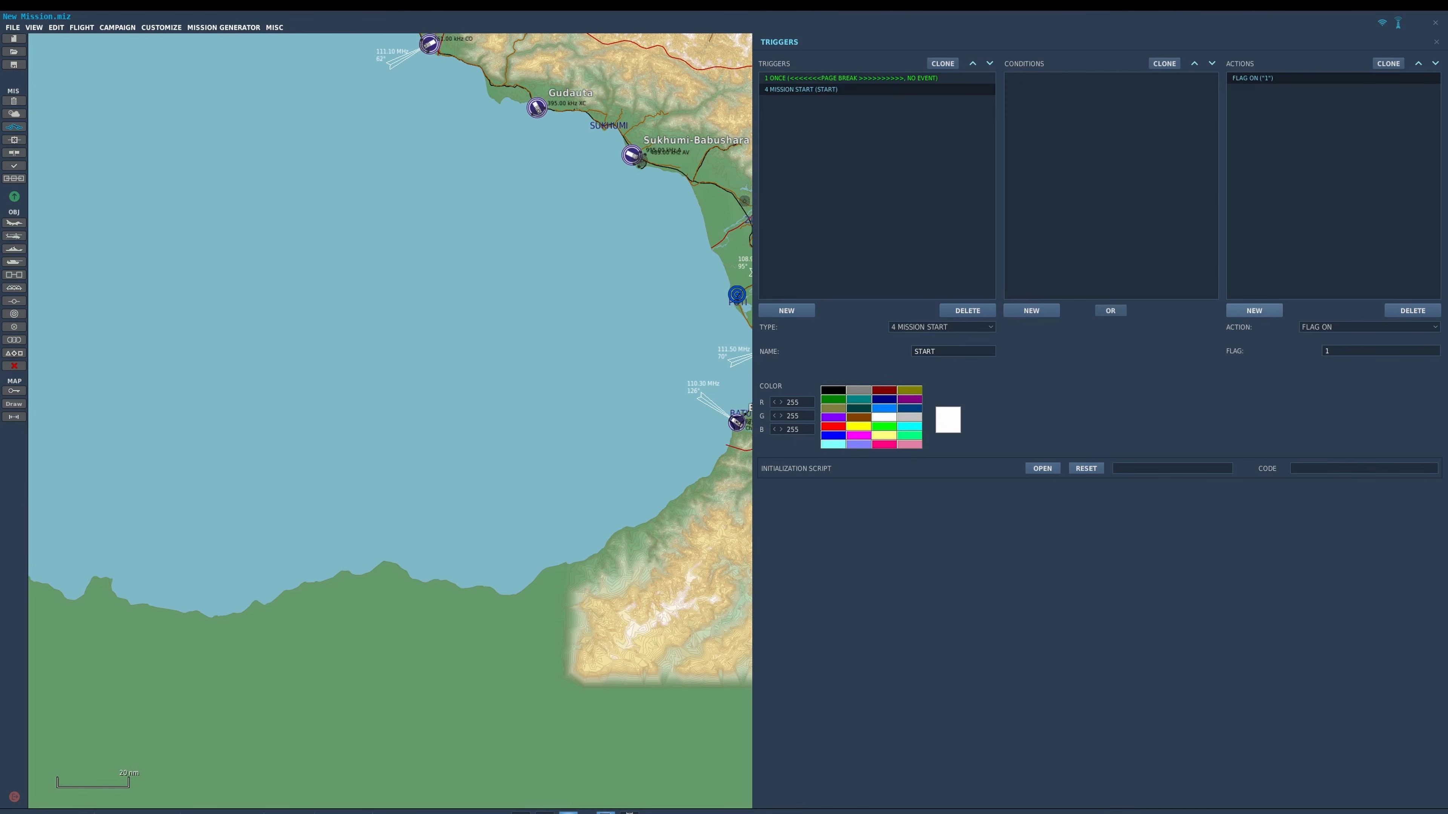
Add a DO SCRIPT action to the START trigger with placeholder text "DAFALK;LKDAKJL;FKA;LJFDK;LA; LKDJAL;KJFL;KAJL;FDJAL;KJFK".
click(1254, 310)
click(1368, 327)
scroll(1357, 395, up, 5)
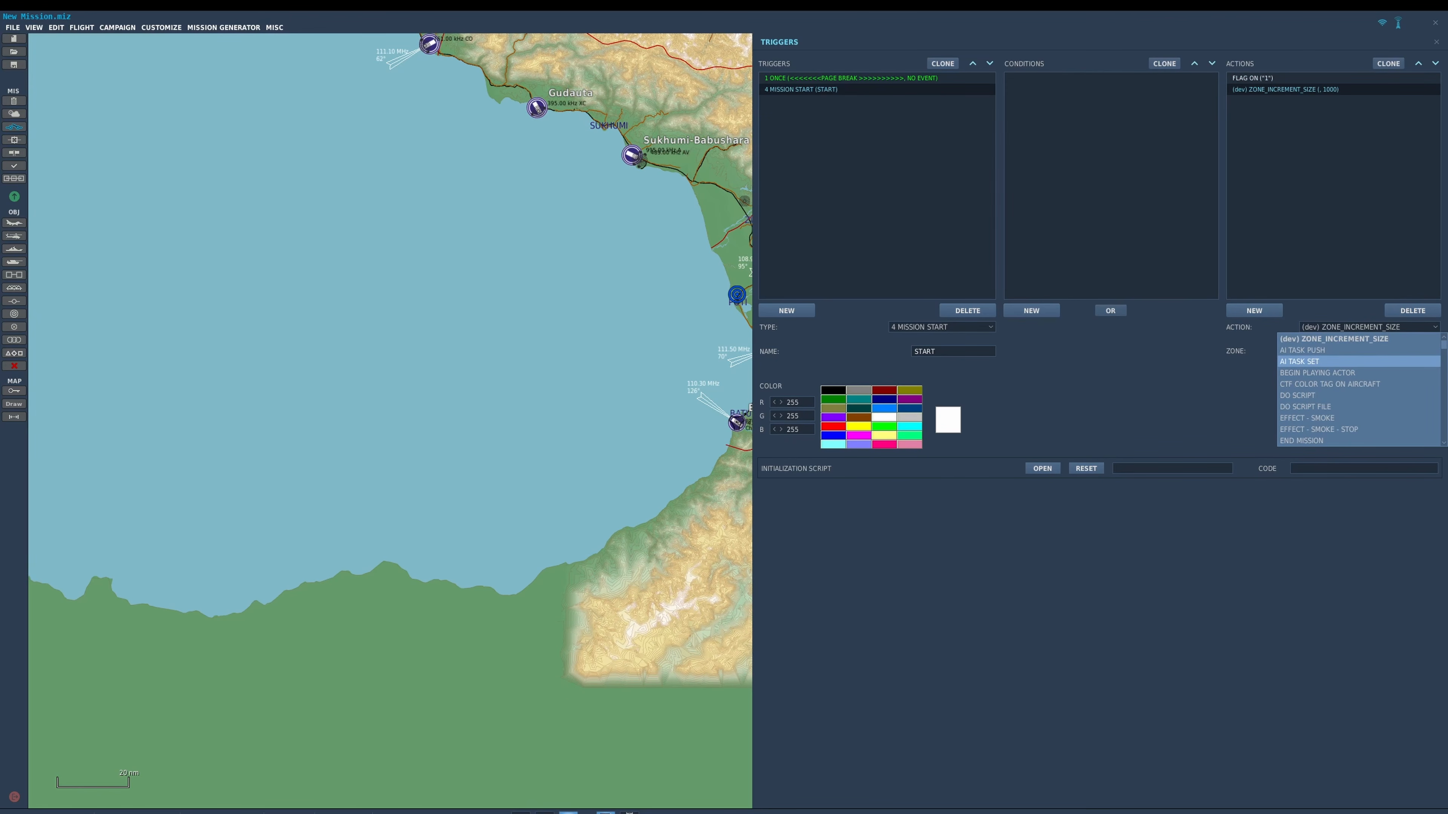
click(1357, 395)
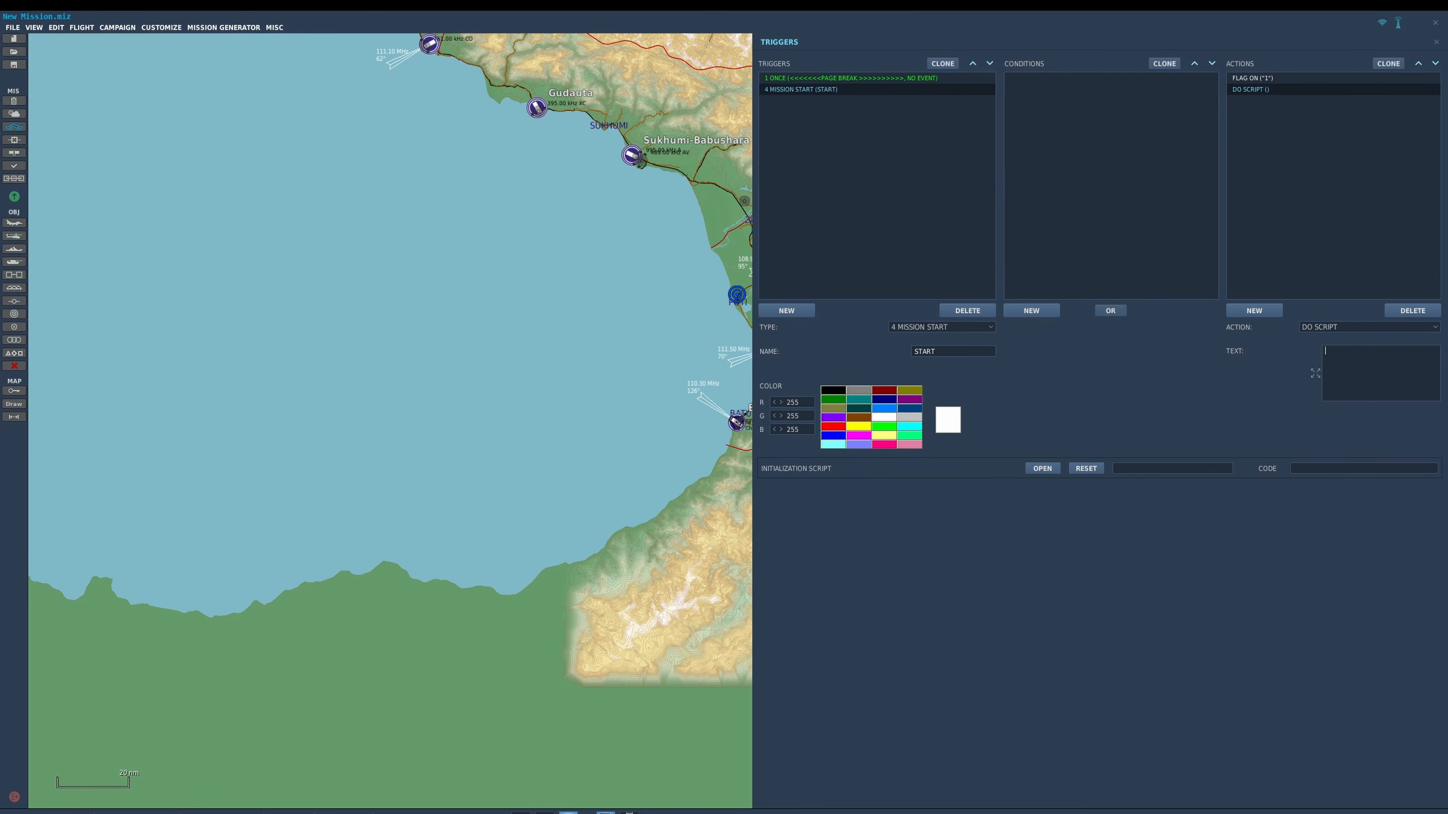
text(DAFALK;LKDAKJL;FKA;LJFDK;LA; LKDJAL;KJFL;KAJL;FDJAL;KJFK)
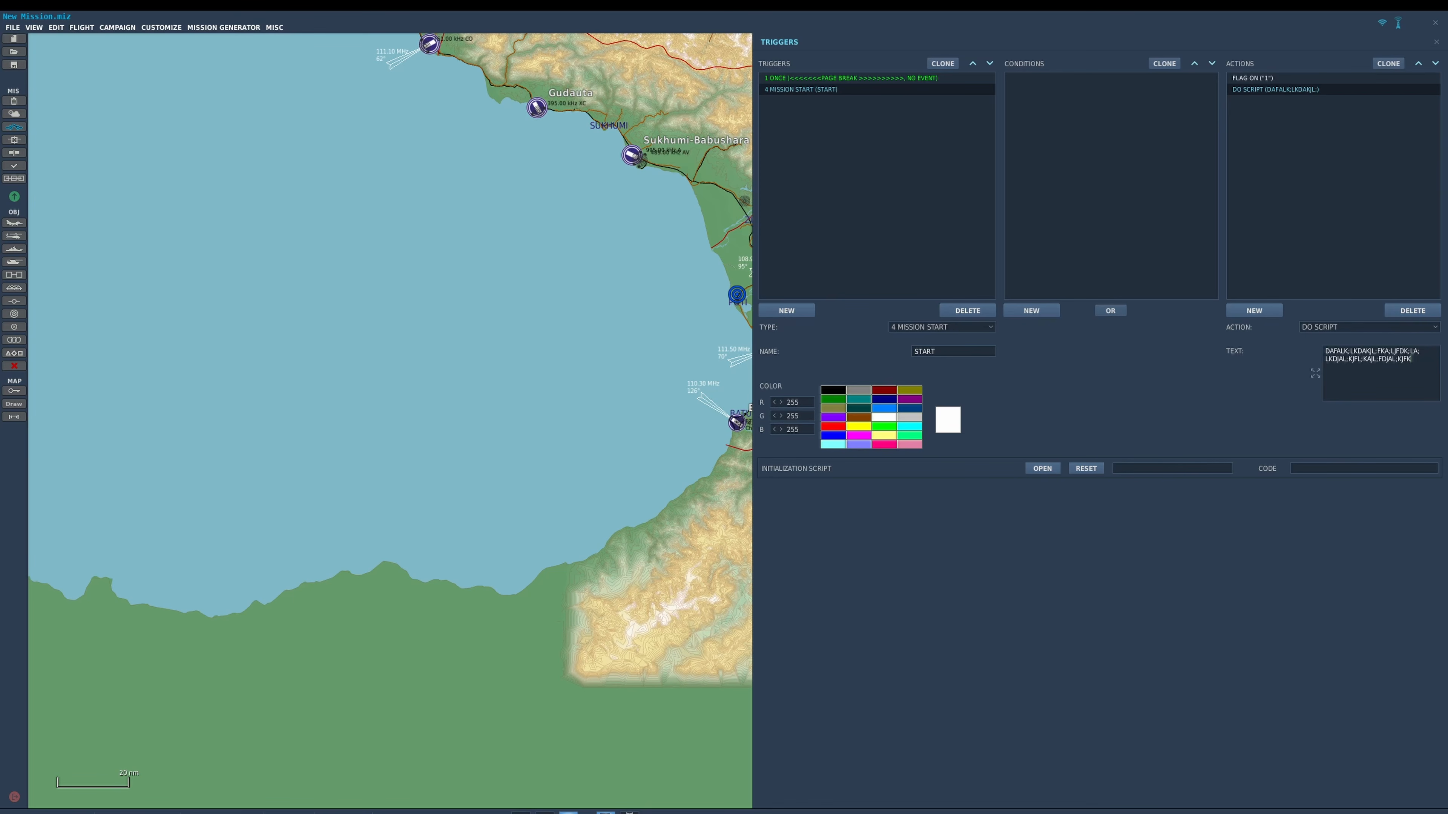
Clone the green page break trigger and move the copy below the START trigger.
click(877, 172)
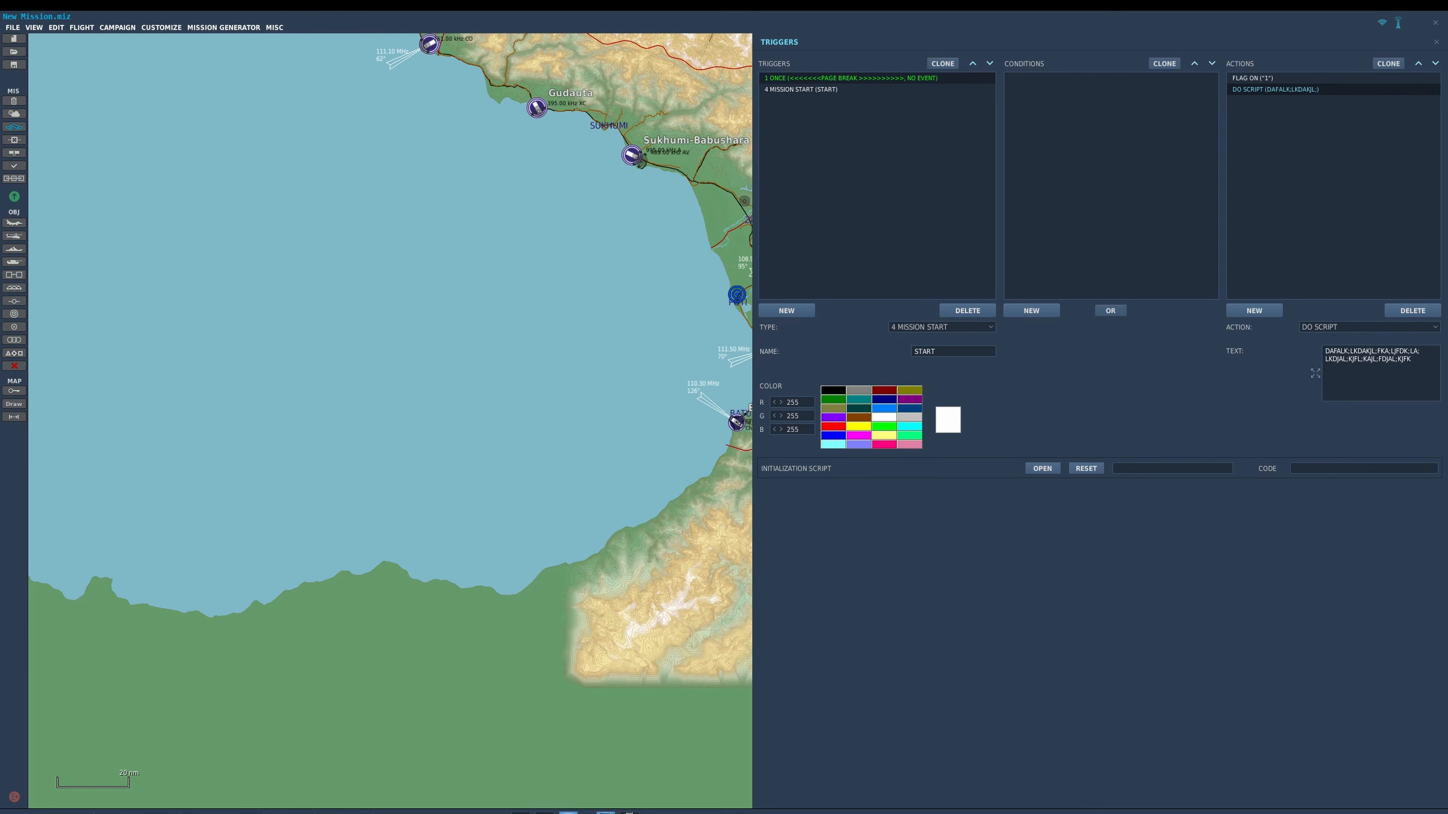
click(849, 78)
click(942, 64)
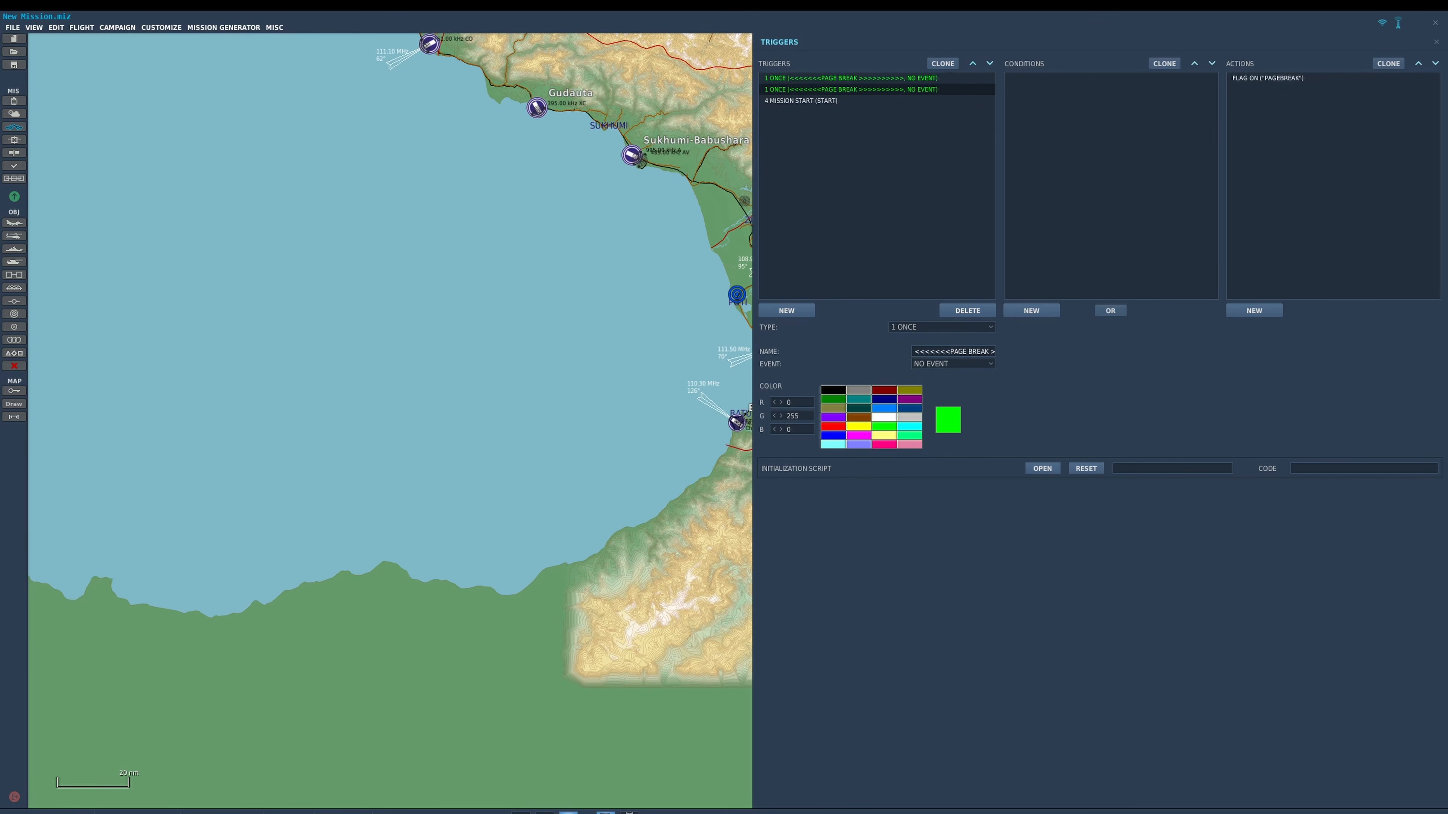
click(990, 63)
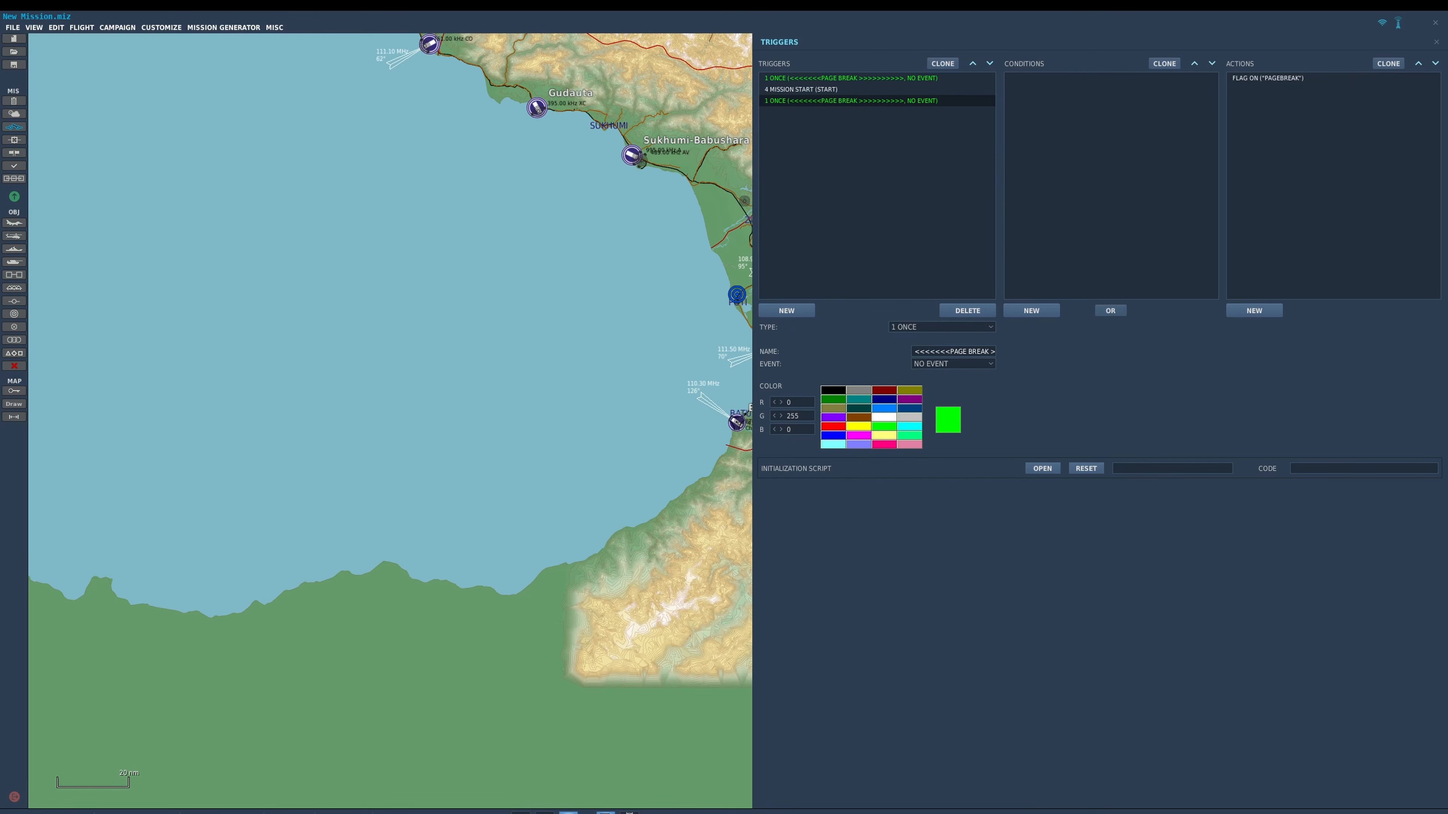
Create a 1 ONCE trigger named CALL GROUND with a FLAG IS TRUE condition for flag 1.
click(787, 311)
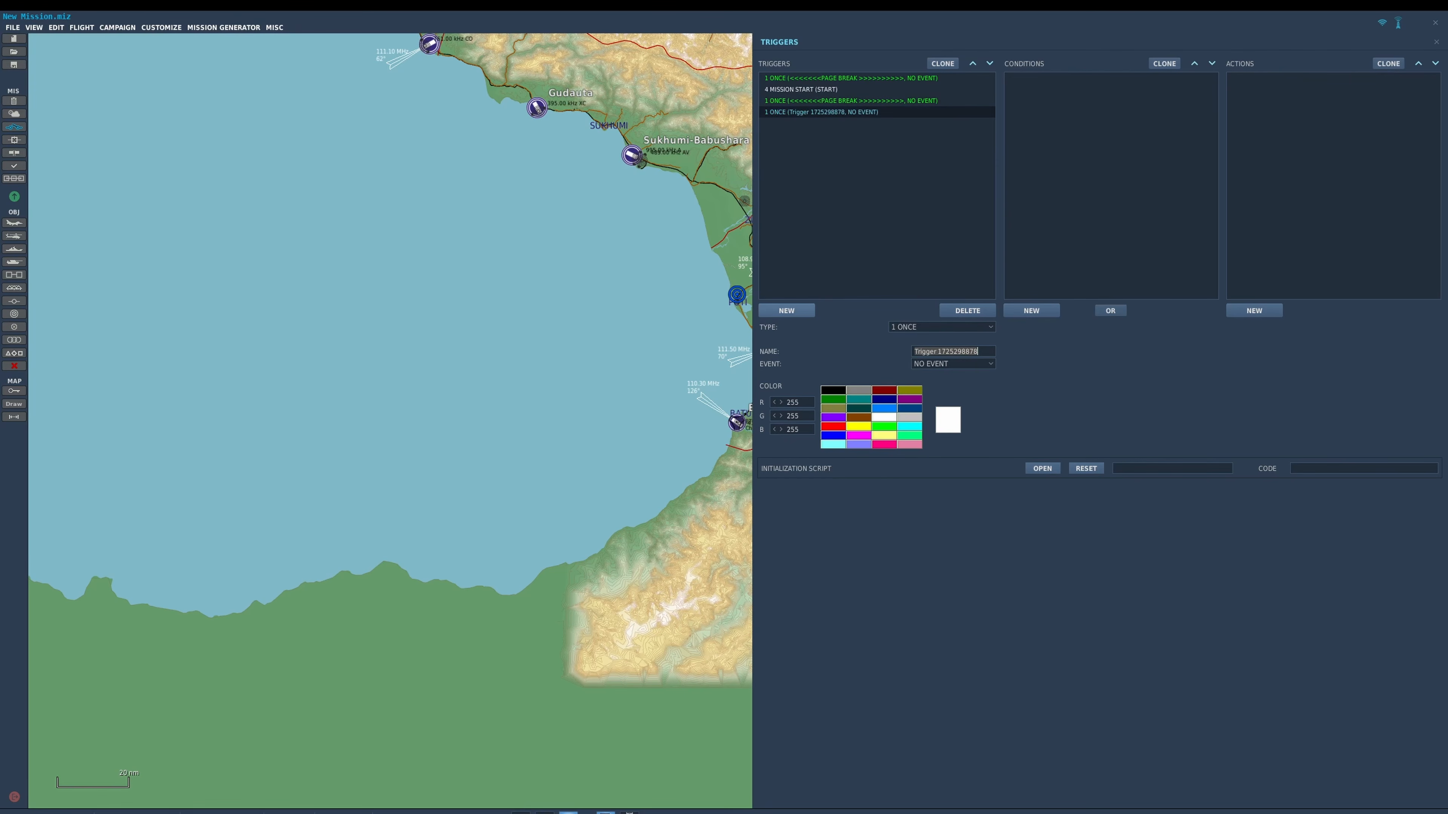
text(CALL GROUND)
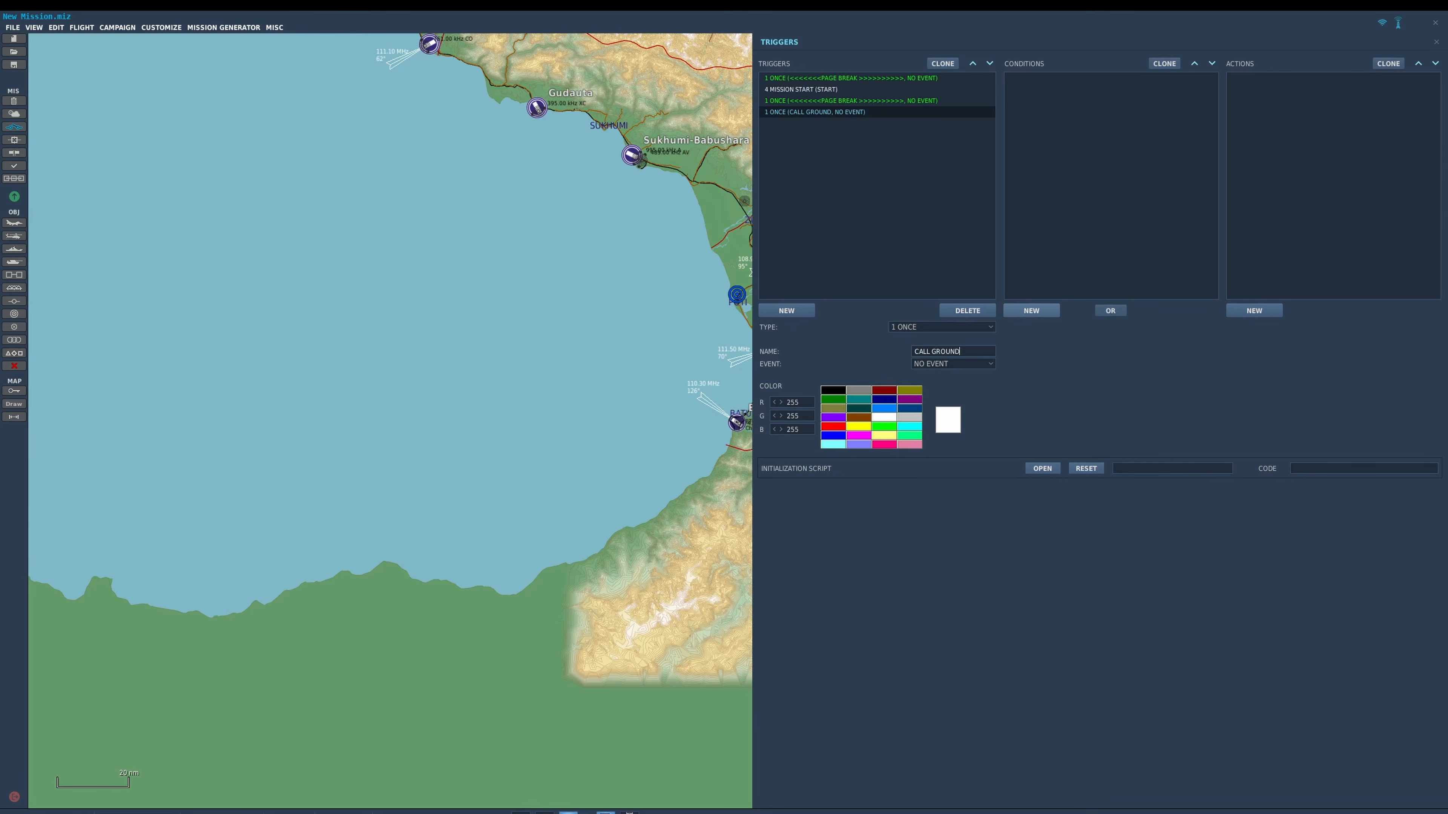
click(1031, 311)
click(1163, 327)
scroll(1163, 350, down, 5)
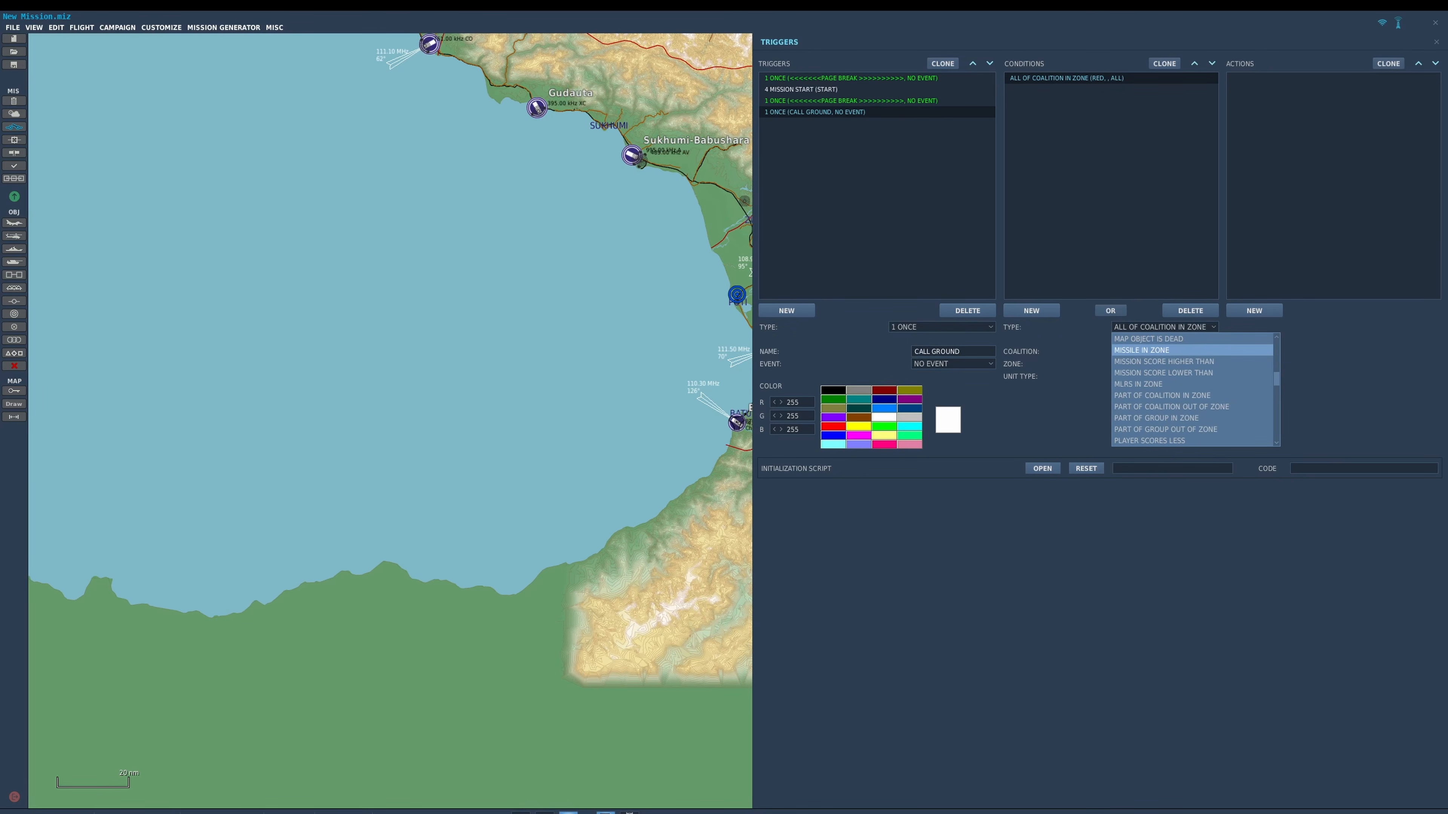
scroll(1162, 351, up, 7)
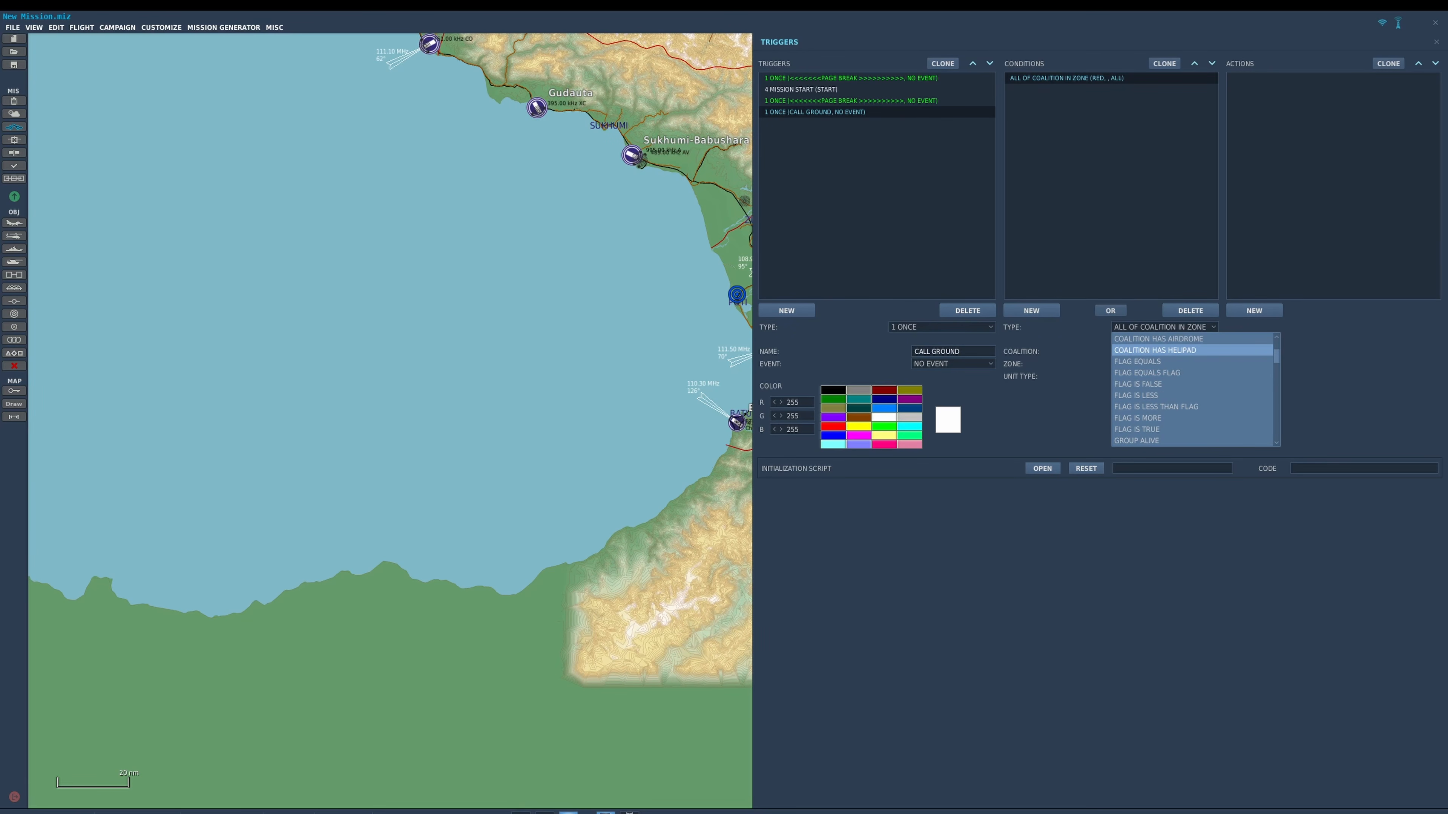
click(1137, 428)
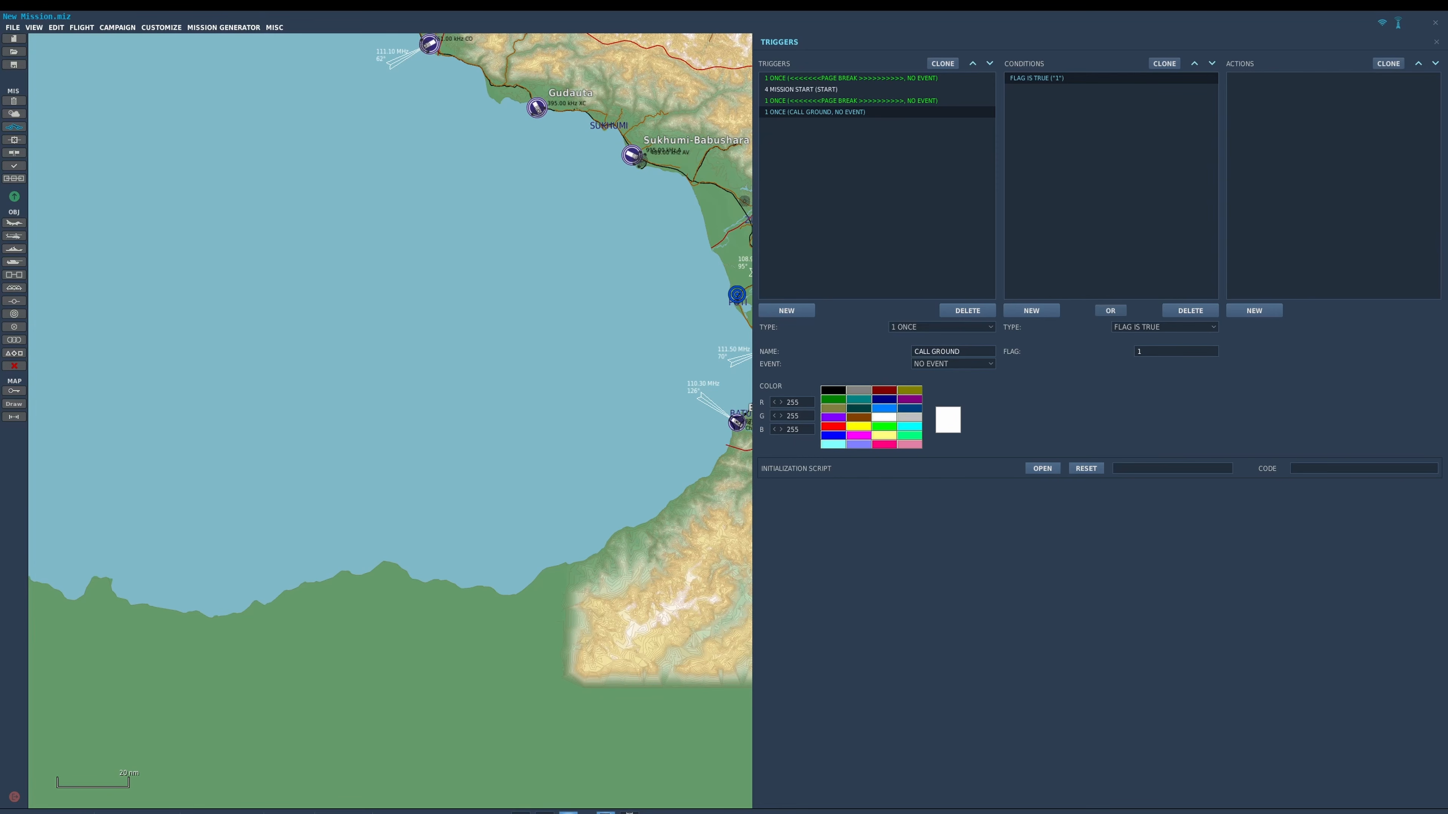
Add an X: COCKPIT PARAM EQUAL TO condition to CALL GROUND with parameter COMM1_FREQ and value 228.6.
click(1031, 310)
click(1163, 327)
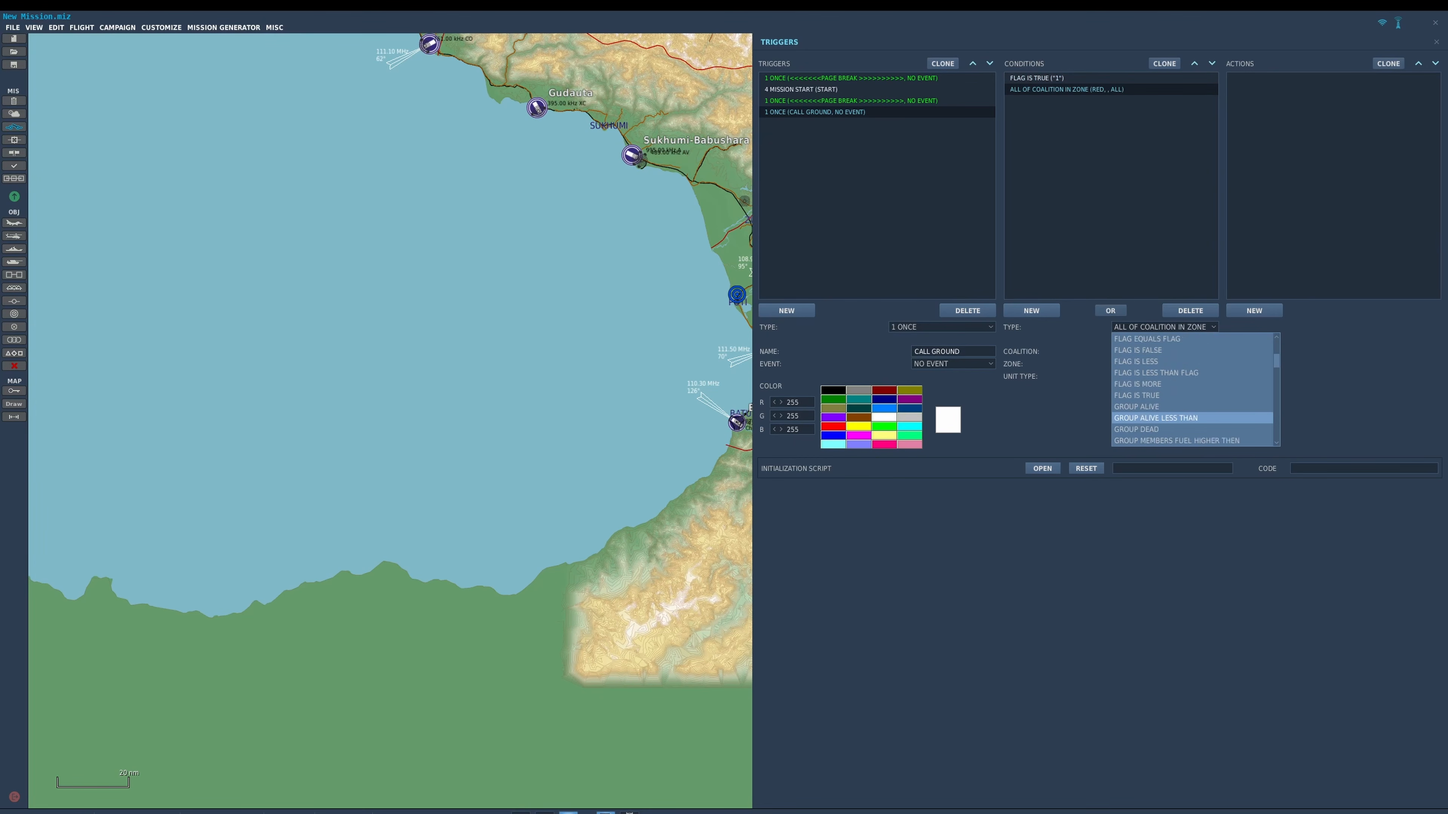
scroll(1163, 418, down, 3)
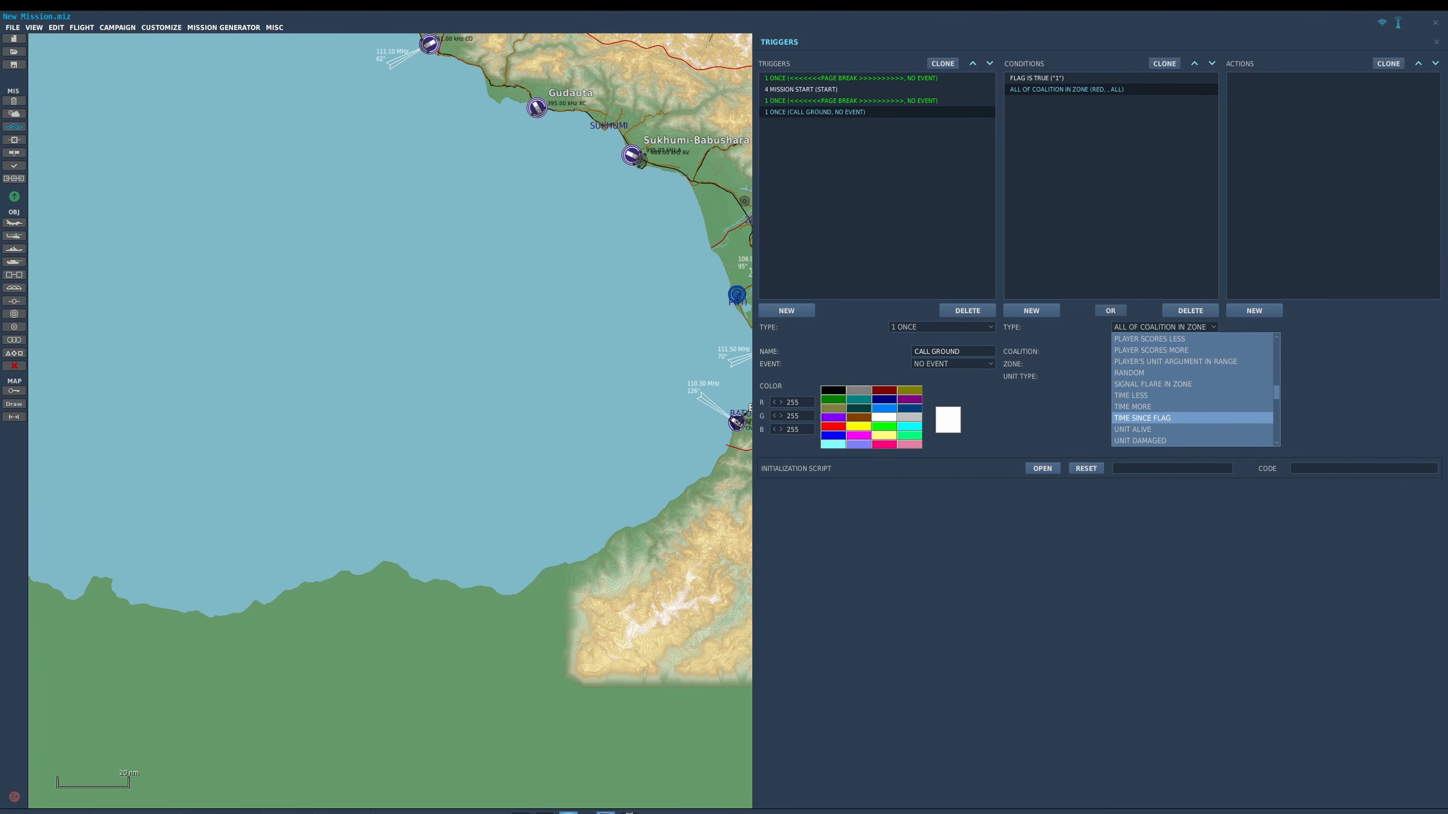
scroll(1163, 399, down, 3)
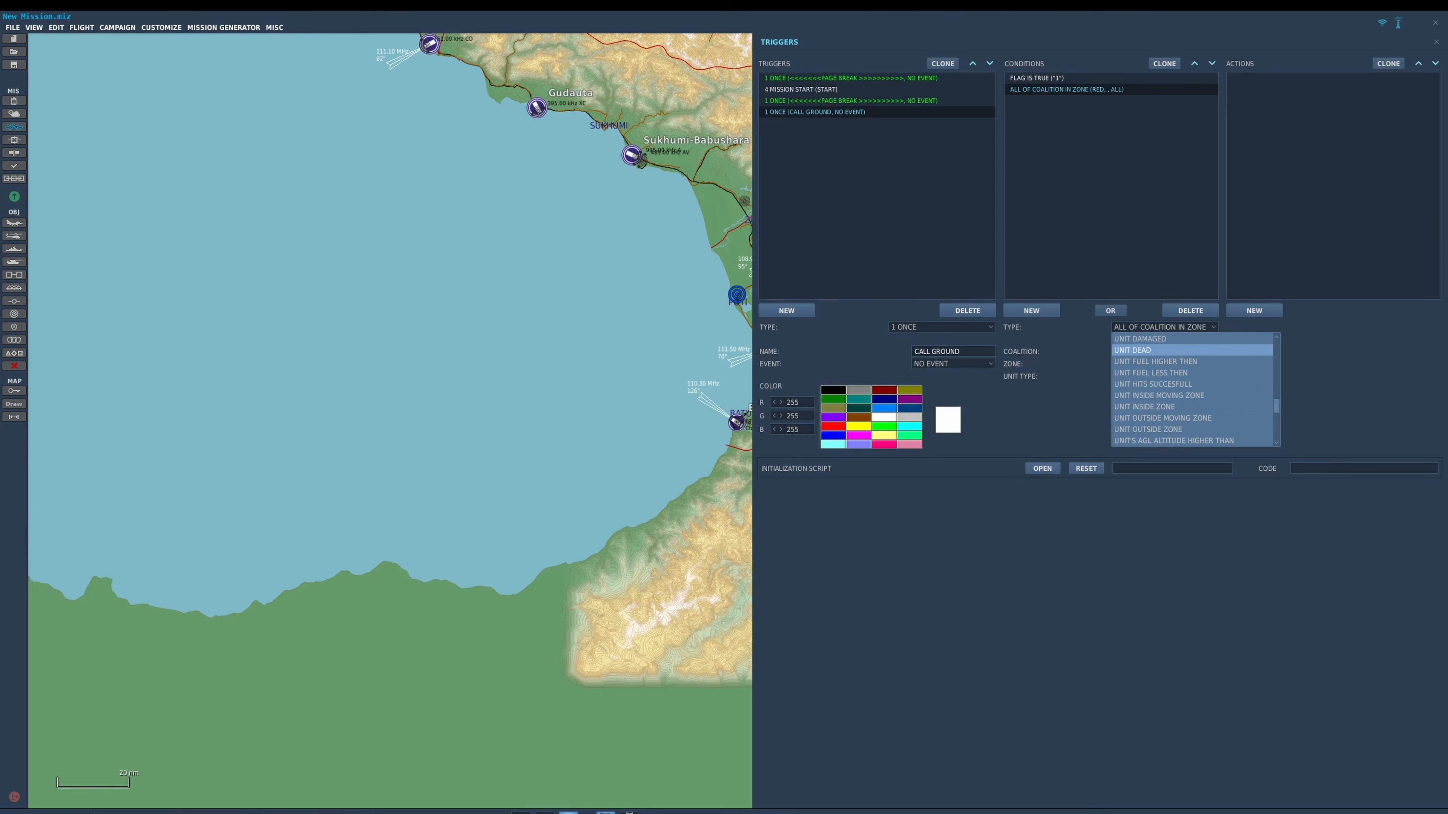
scroll(1163, 360, down, 6)
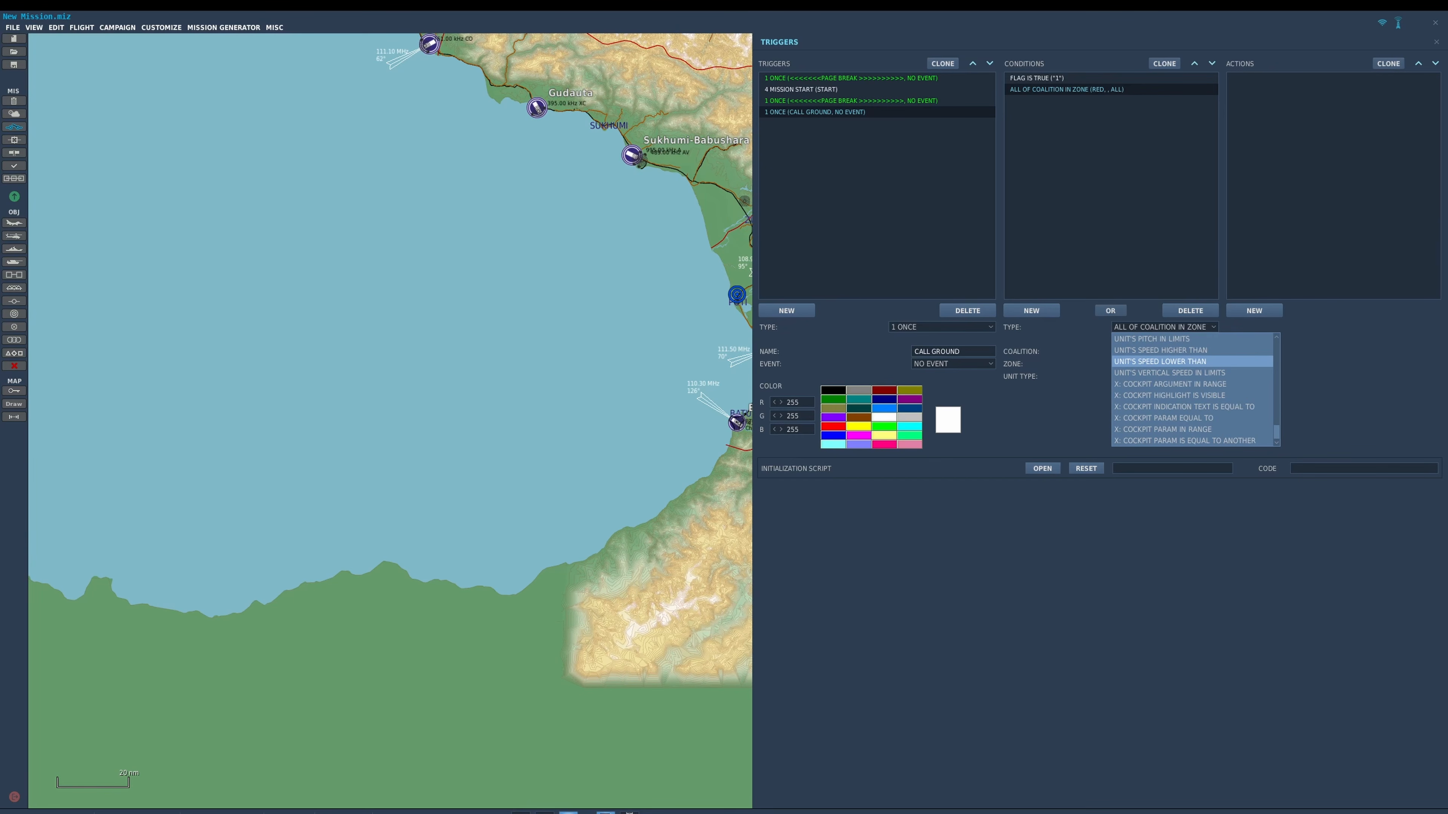
click(1163, 418)
click(1163, 351)
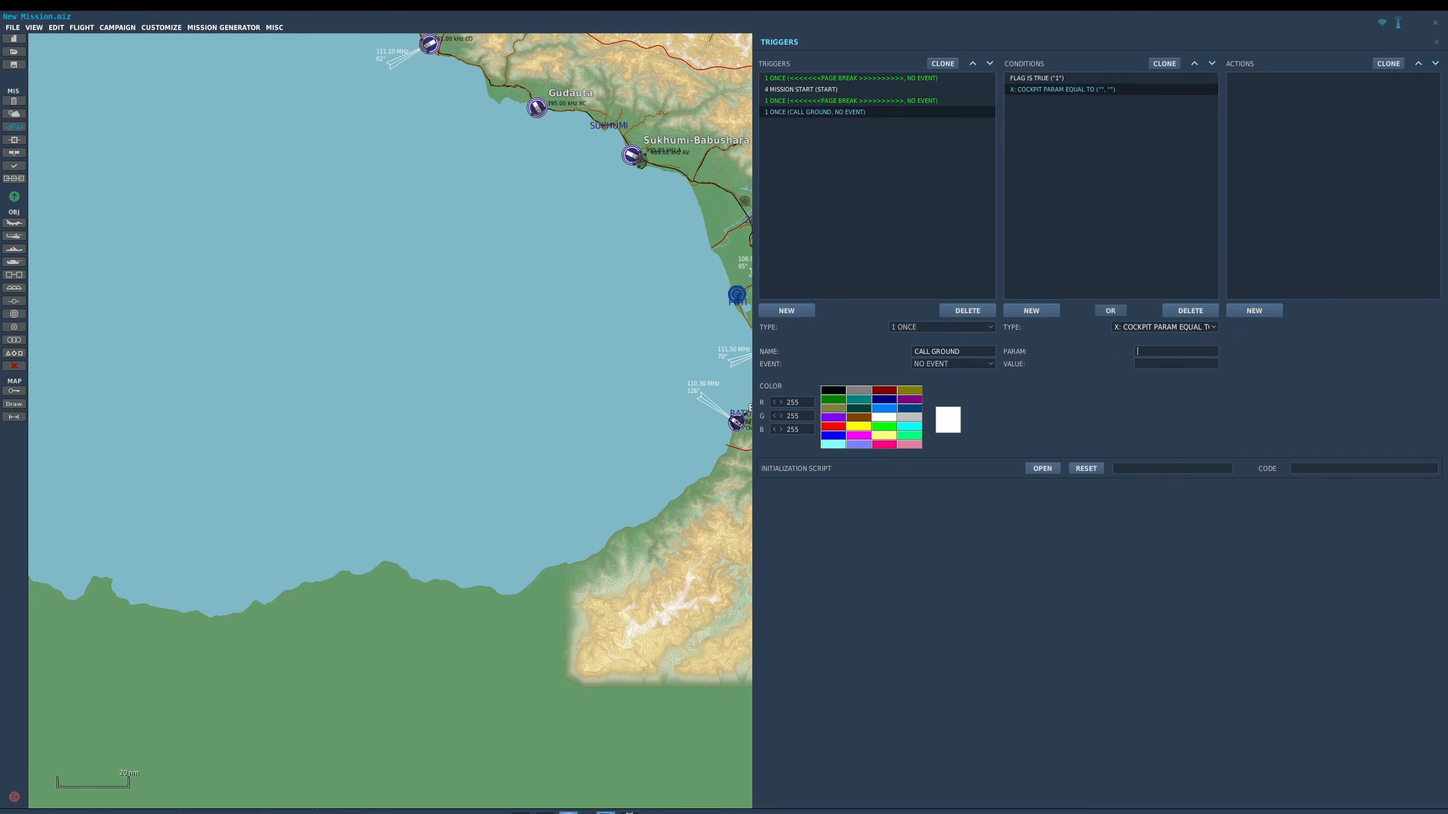
text(COMM1_FREQ)
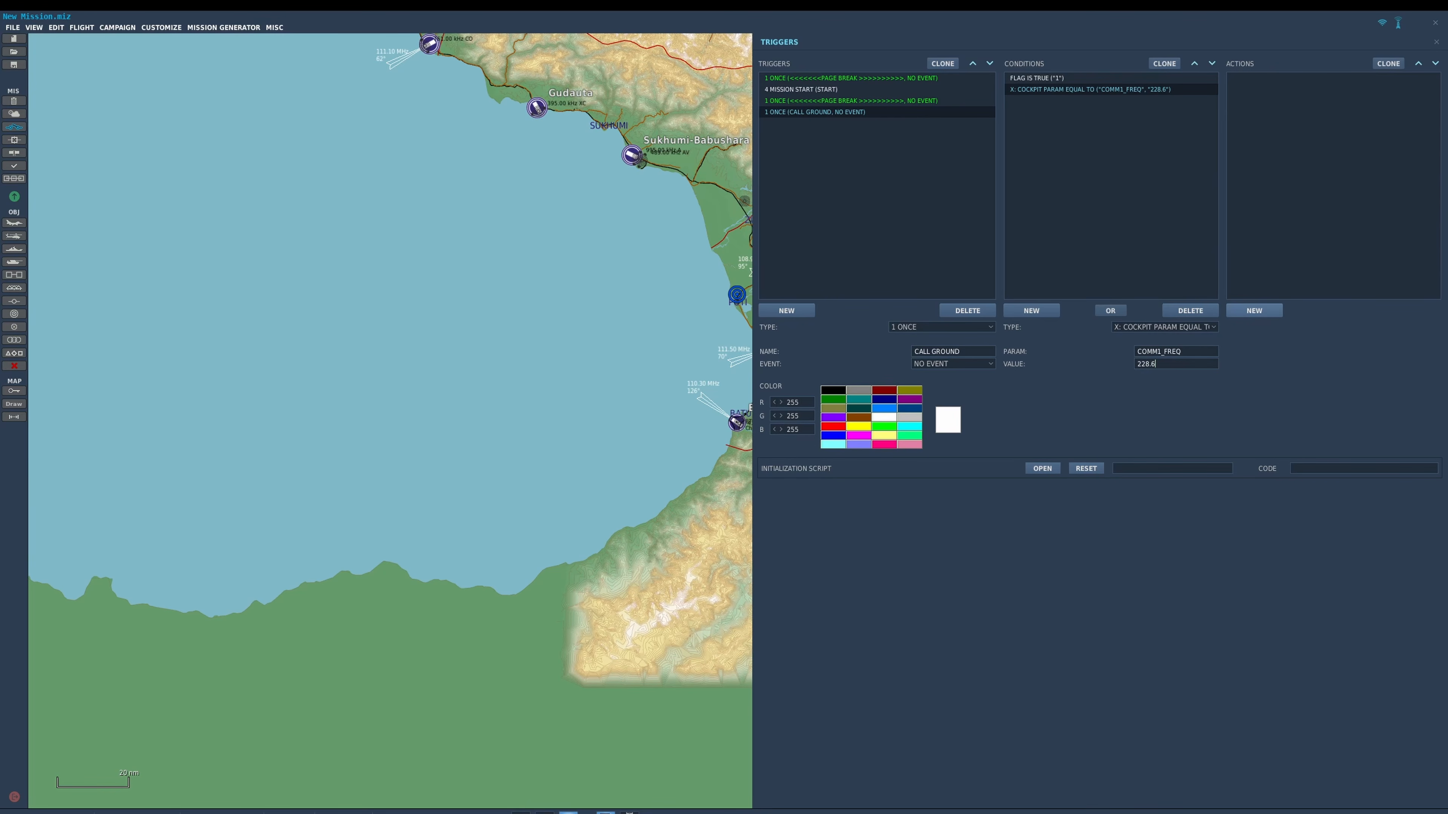
Add a MESSAGE TO ALL action to the CALL GROUND trigger.
click(1254, 311)
click(1368, 327)
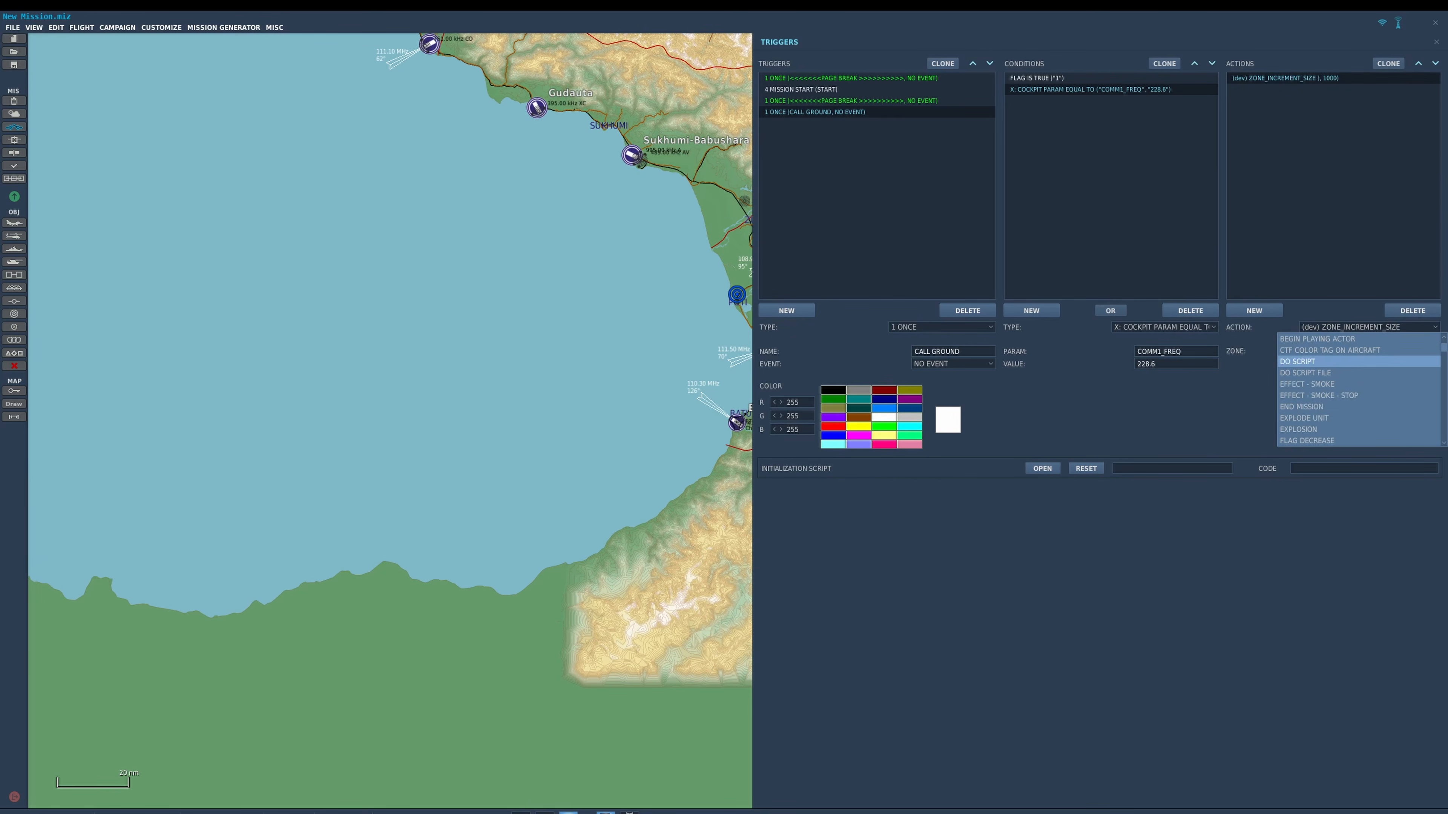
scroll(1357, 361, down, 3)
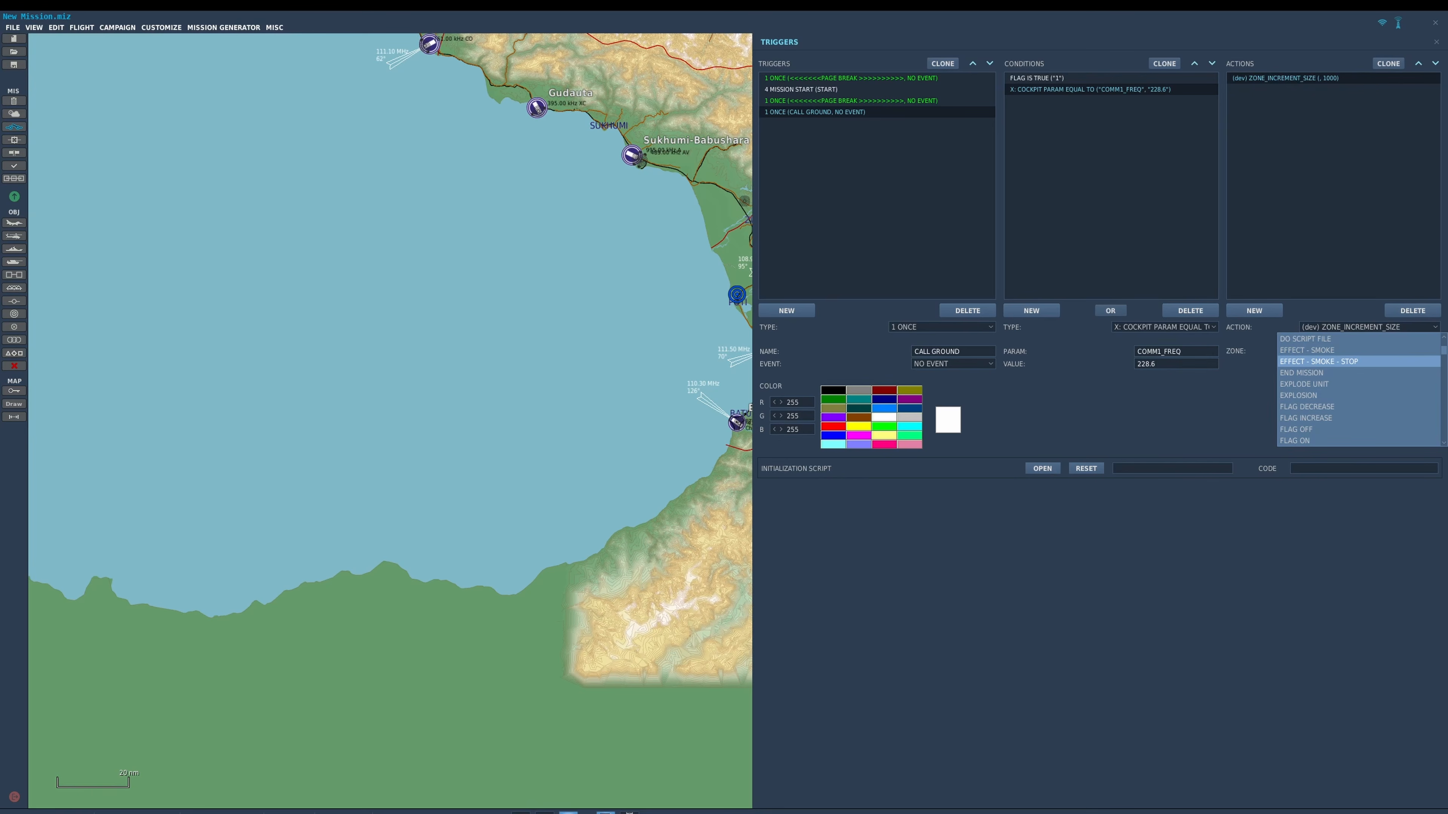
scroll(1356, 379, down, 5)
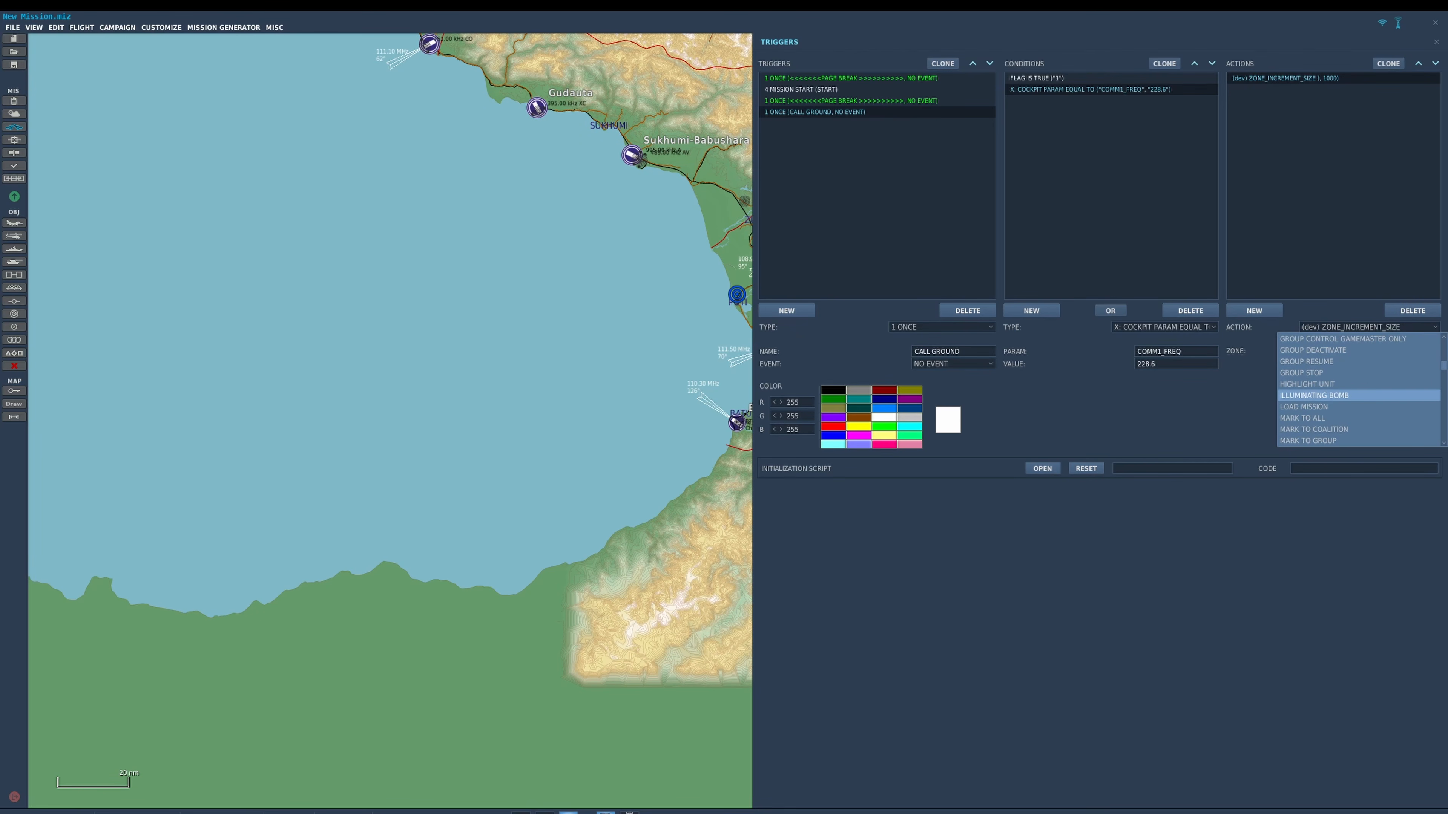
scroll(1356, 395, down, 3)
click(1357, 418)
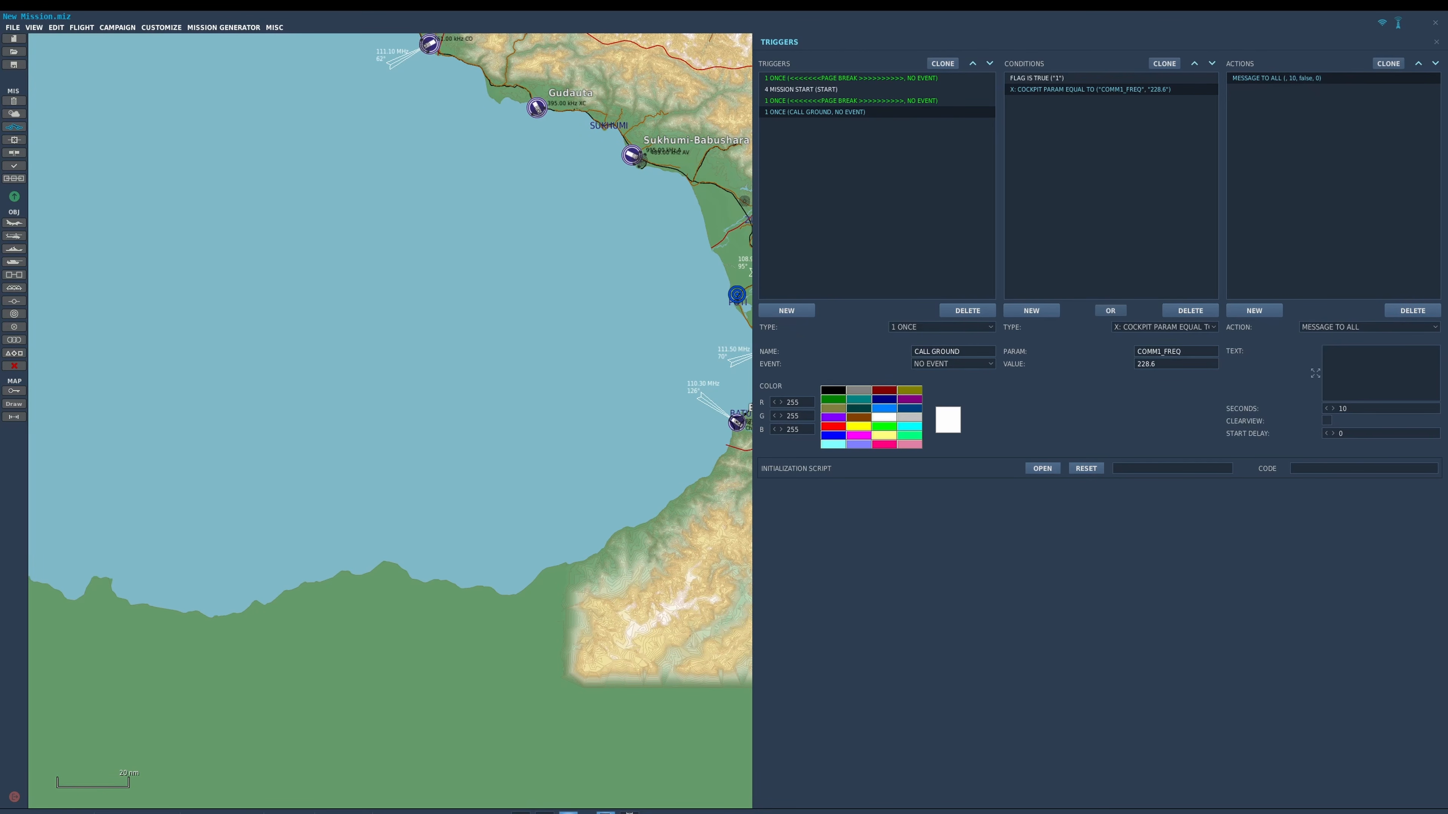
Enter "FORD 51: GROUND, FORD 51 READY TO TAXI" as the CALL GROUND message text.
text(FORD 51:  GROUND, FORD 51 READY TO TAXI)
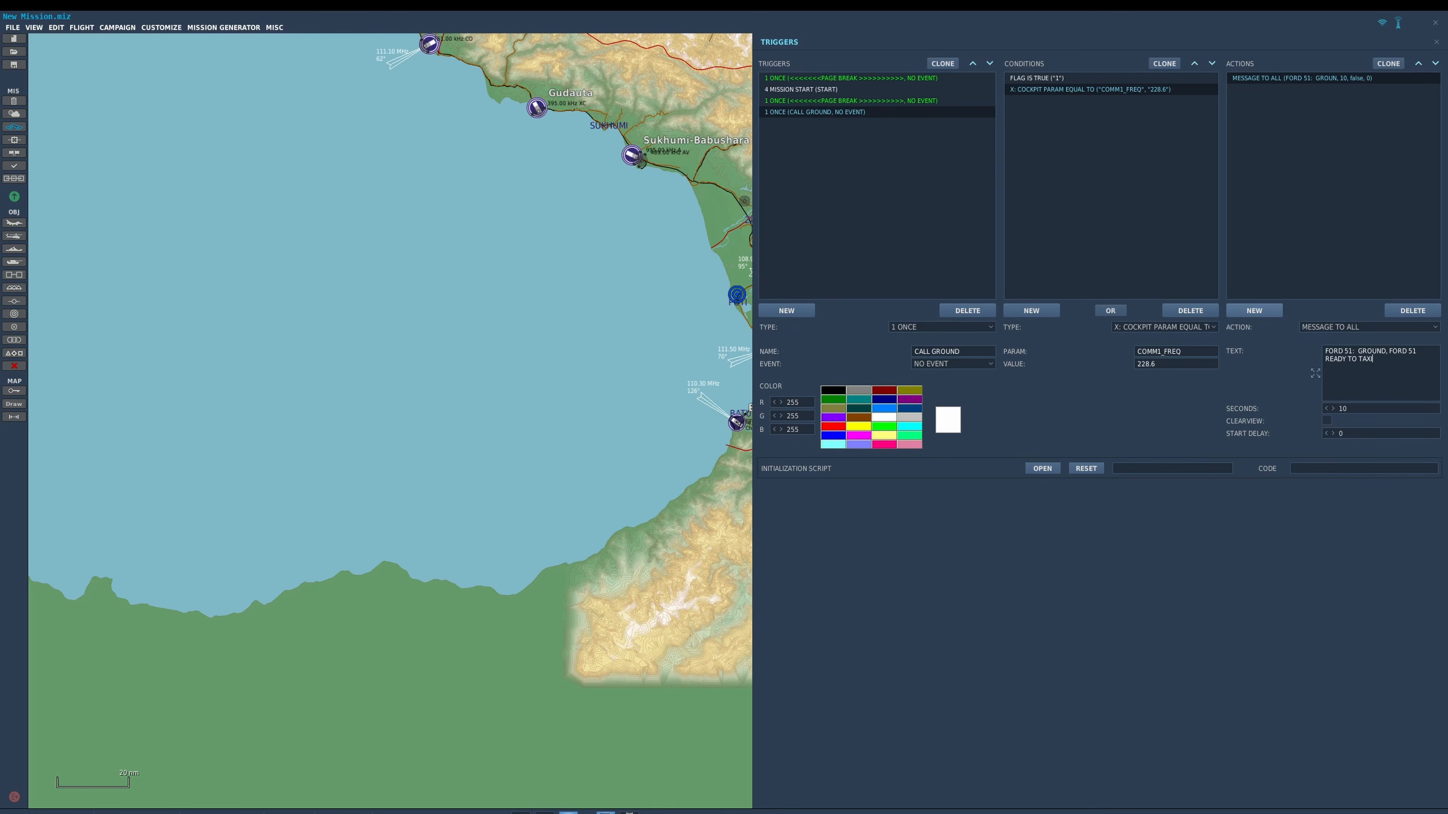
Add a FLAG ON action to CALL GROUND with the flag named TAXI_REQUEST.
click(1254, 311)
click(1368, 327)
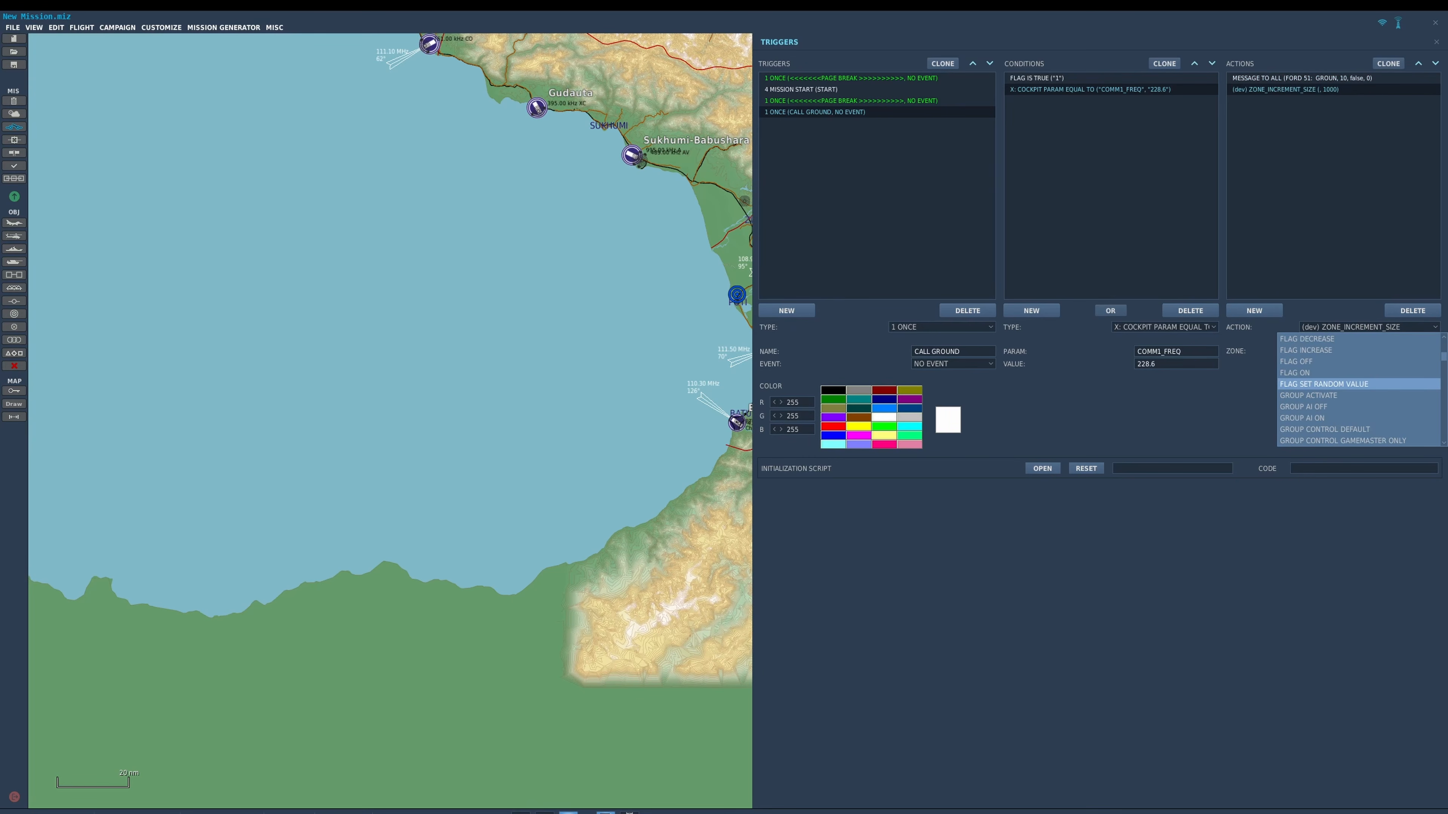
click(1311, 372)
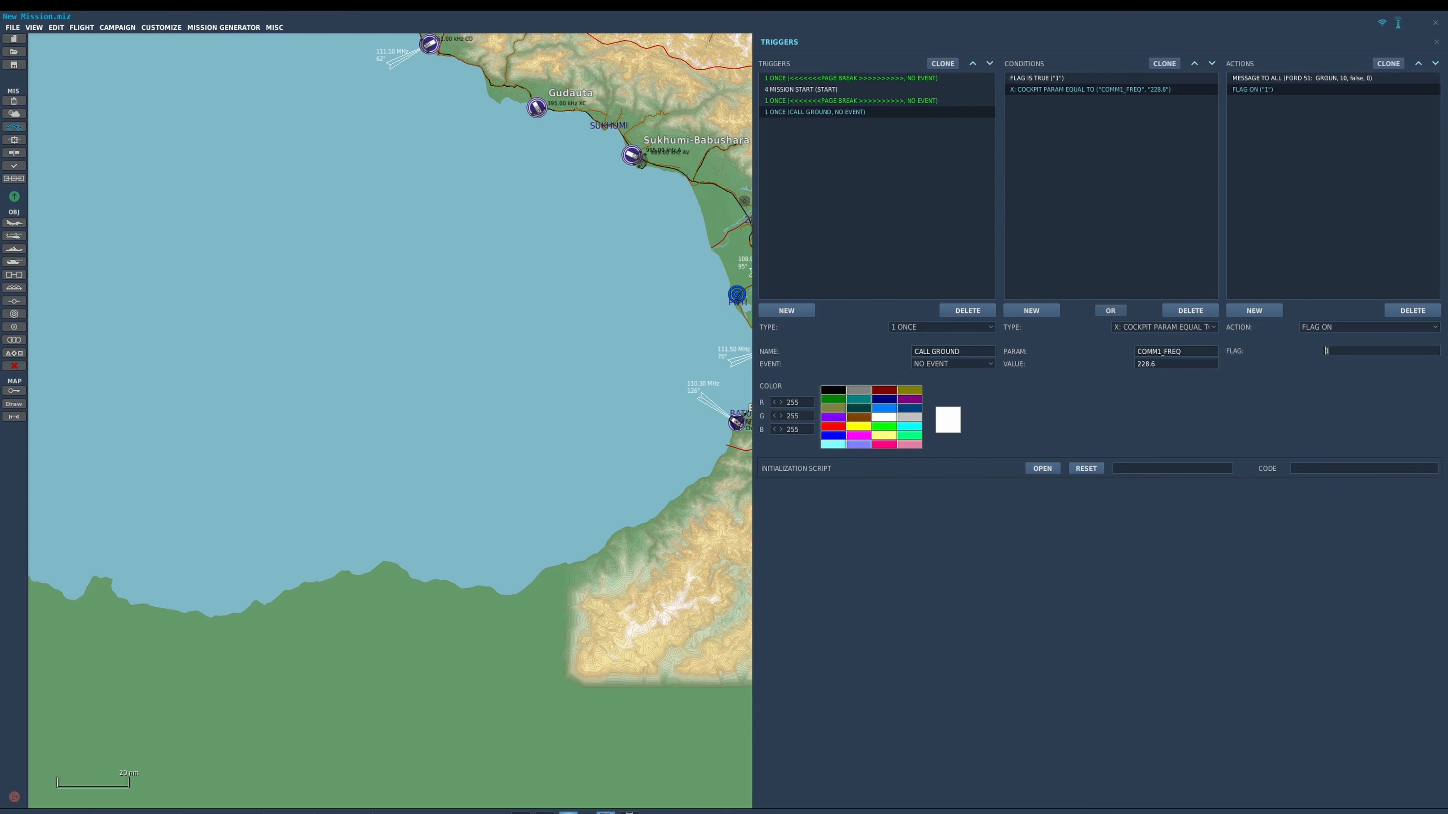
text(TAXI_REQUEST)
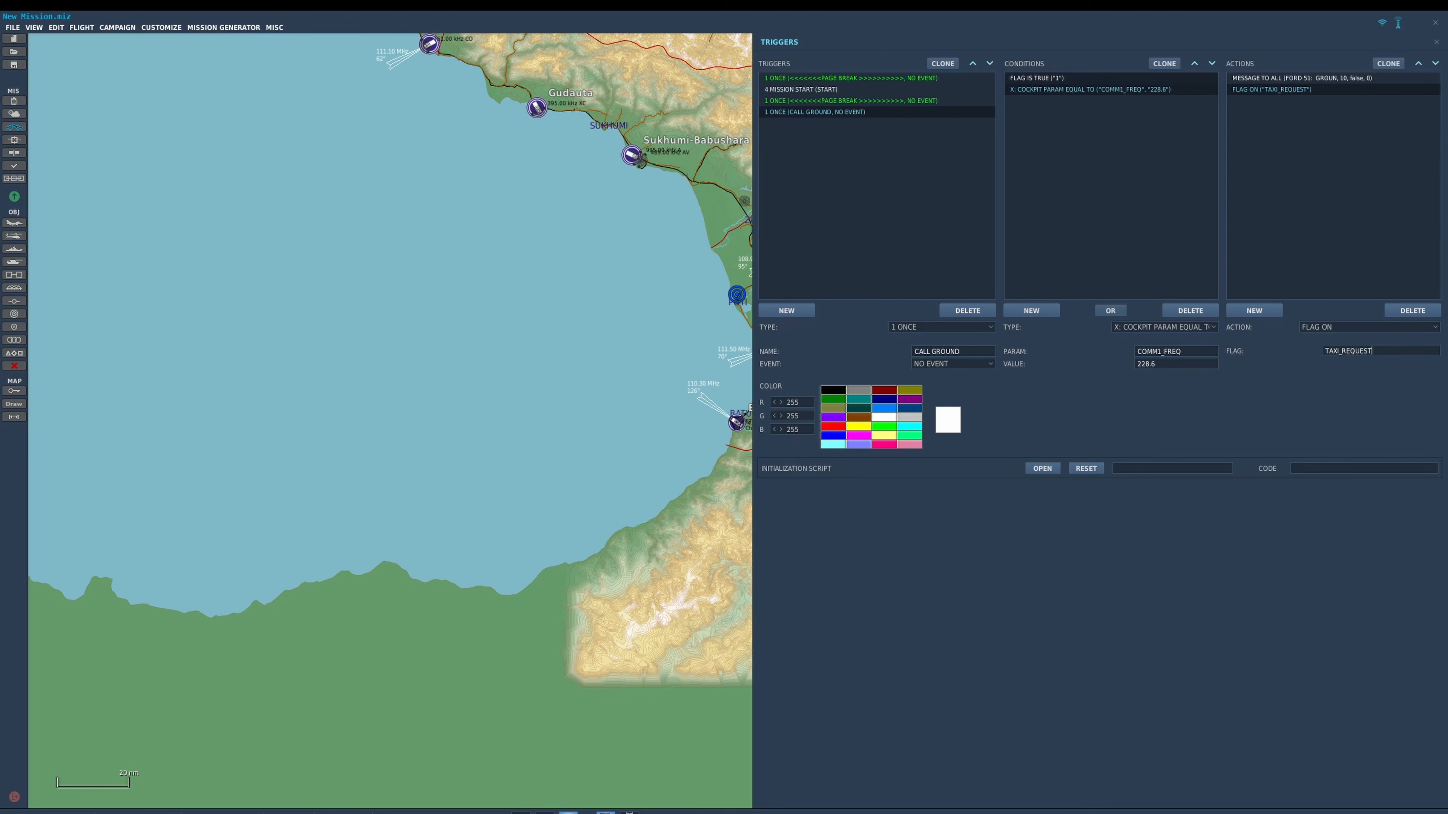
click(1294, 79)
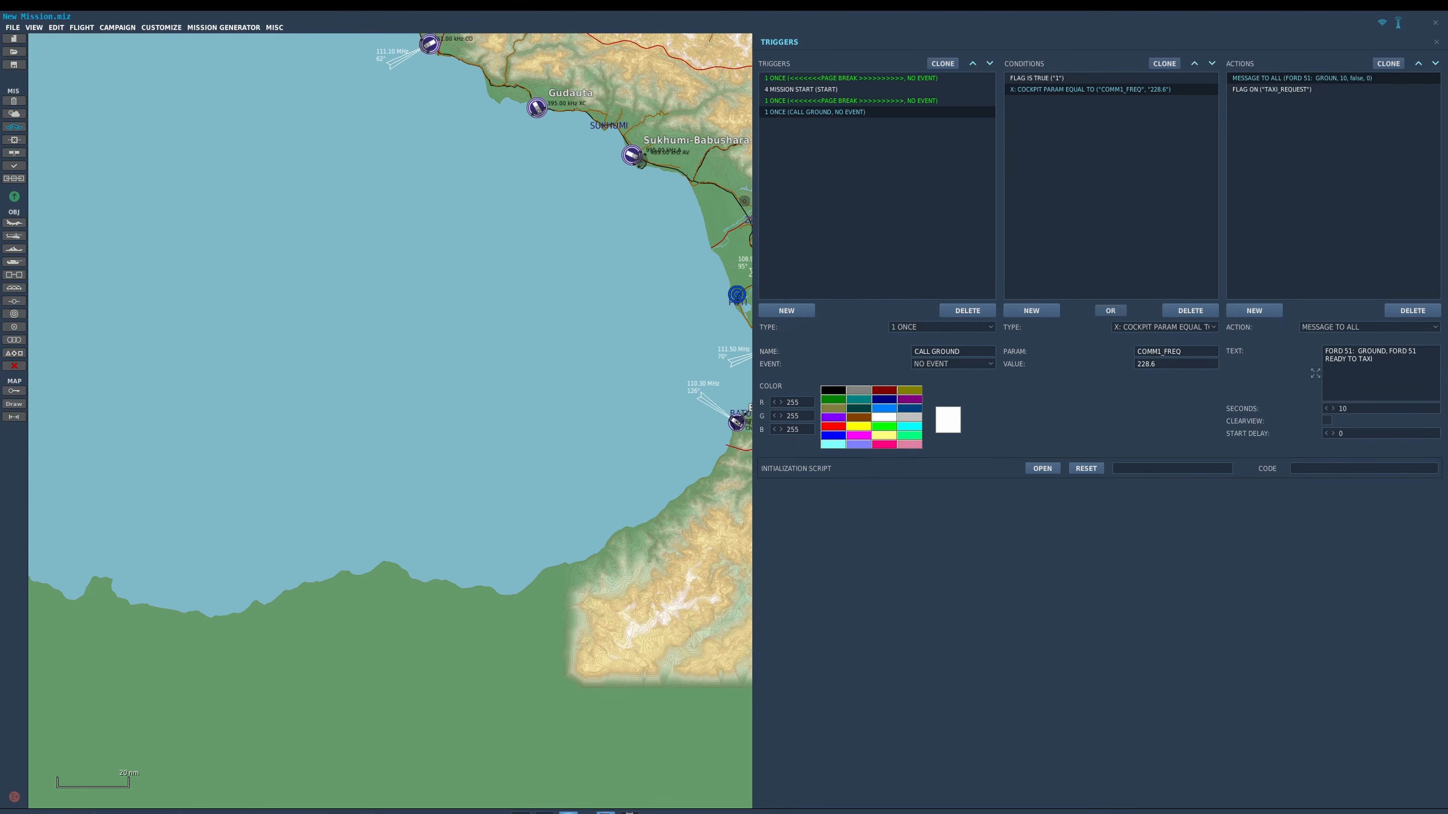
click(1290, 89)
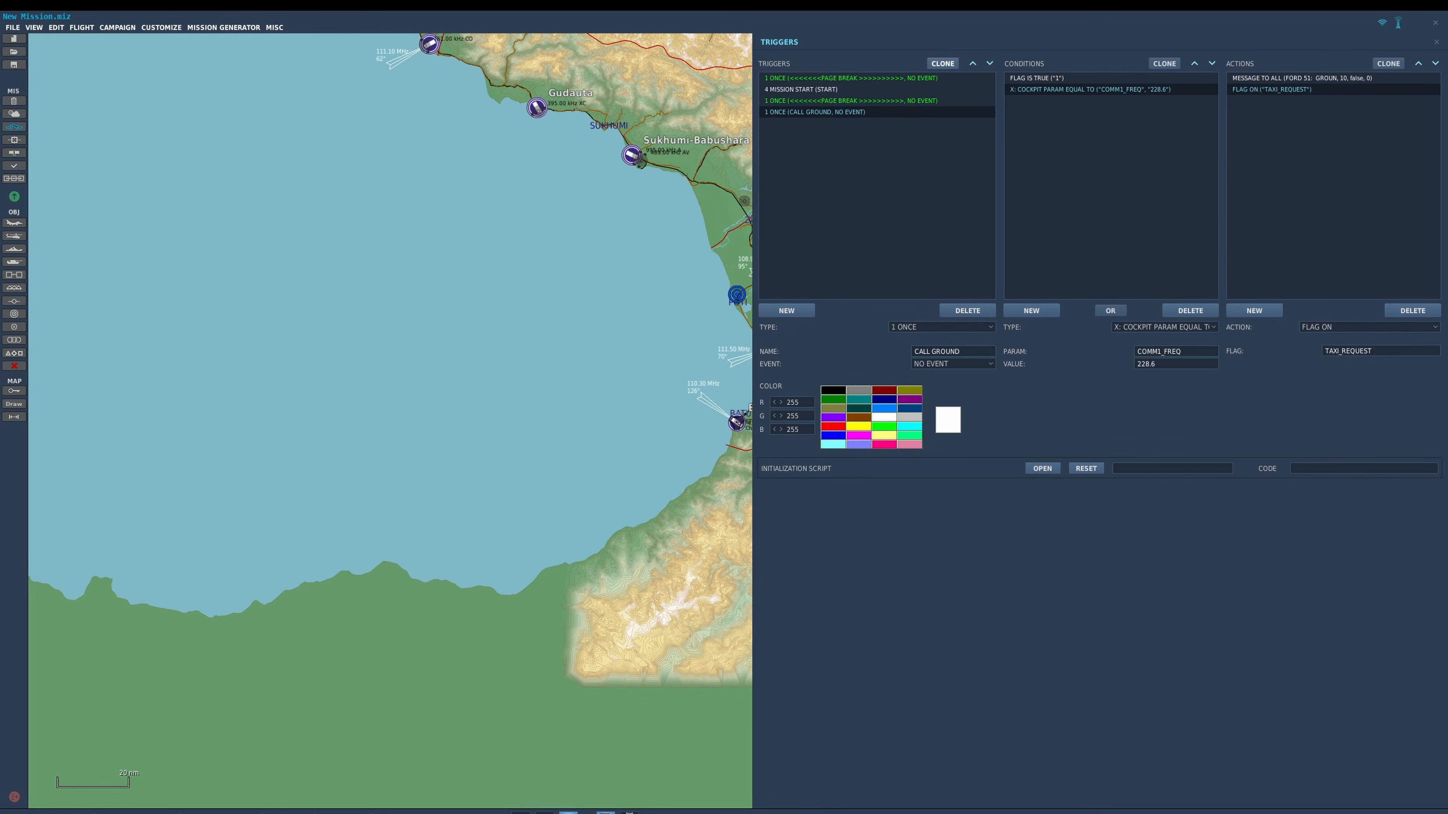
Clone the CALL GROUND trigger and rename the copy TAXI CLEARANCE.
click(942, 63)
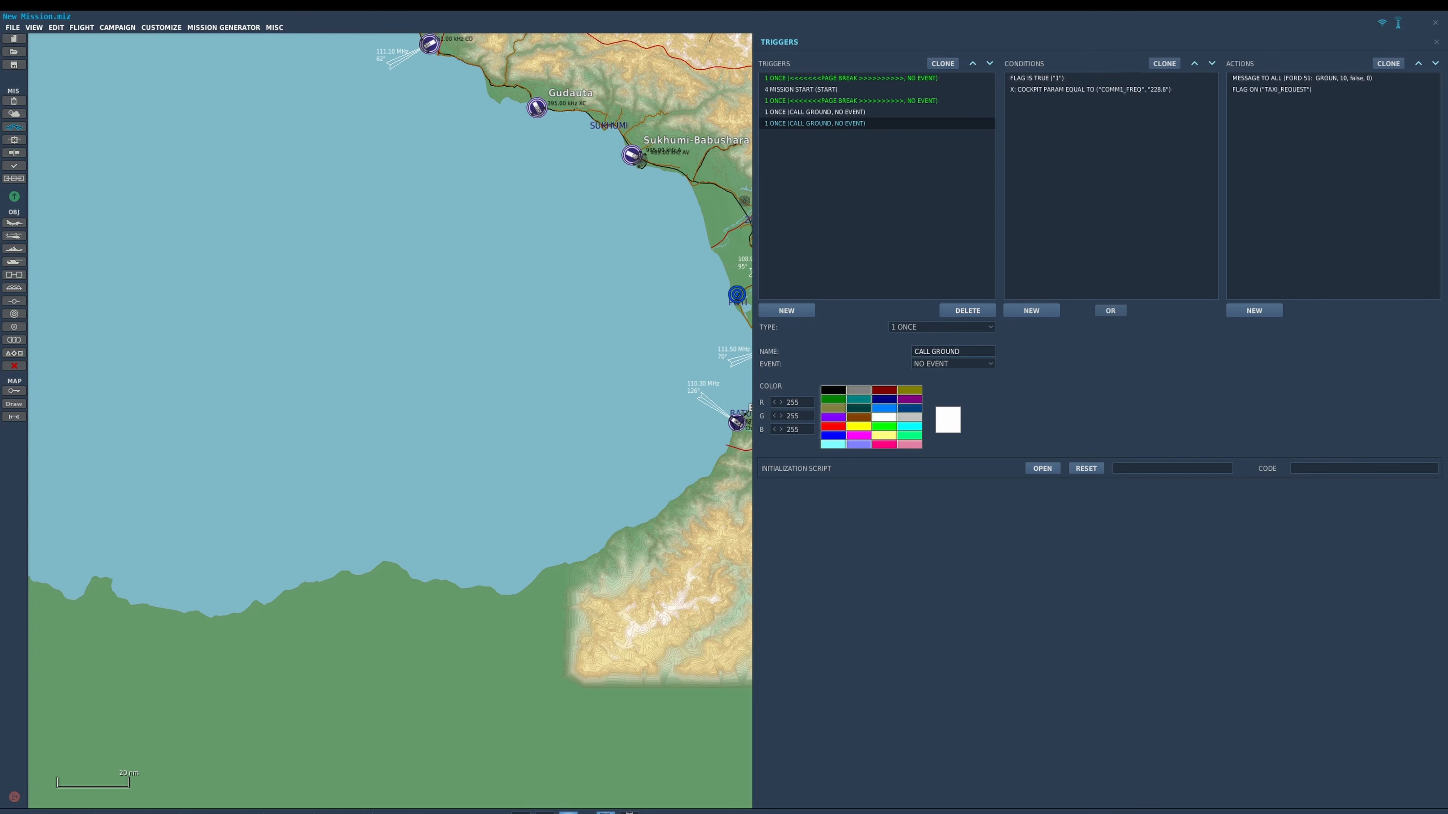
click(953, 352)
text(TAXI CLEARANCE)
Change TAXI CLEARANCE's FLAG IS TRUE condition to TIME SINCE FLAG, using flag TAXI_REQUEST and 13 seconds.
click(1271, 89)
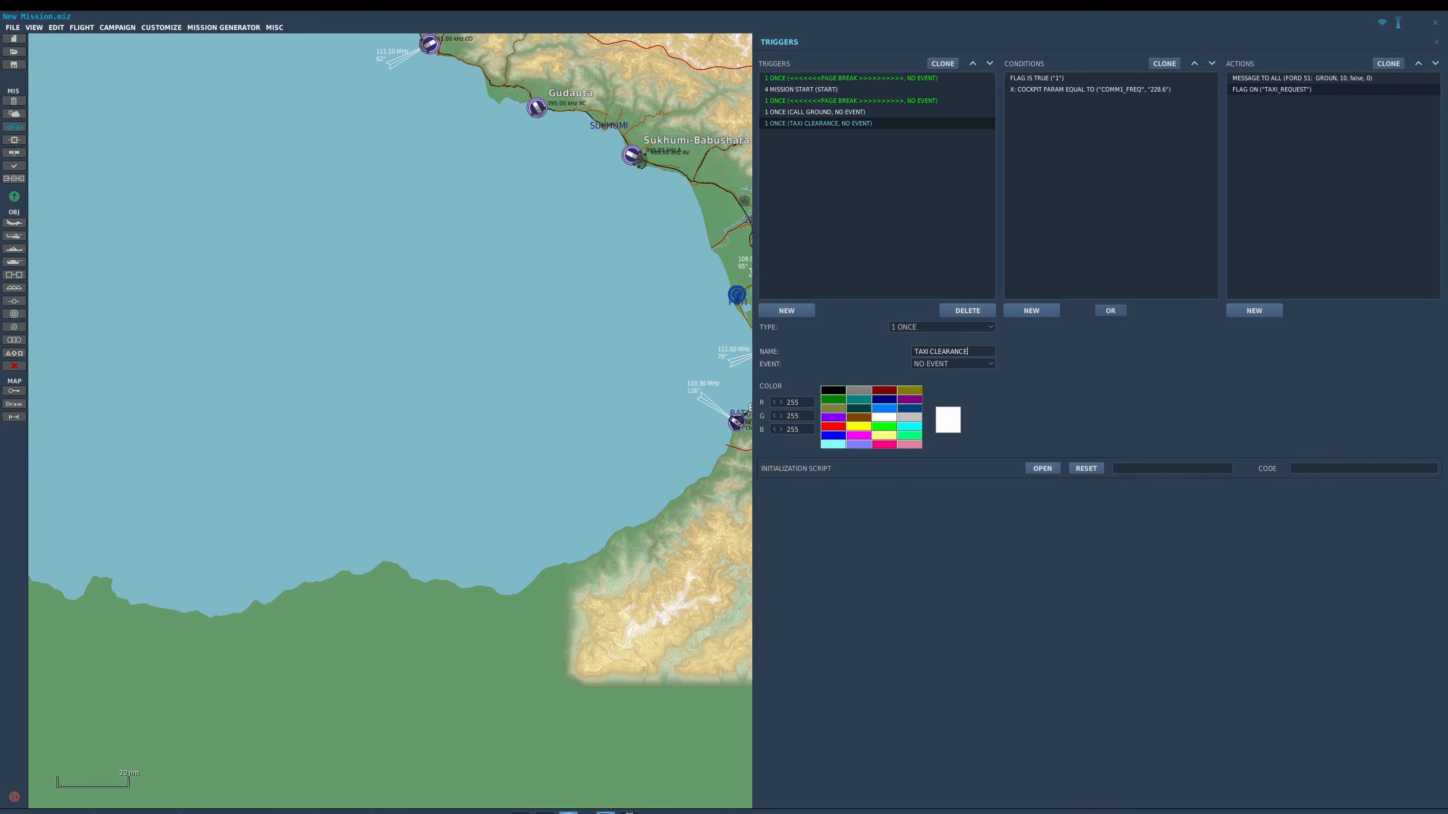
key(shift+Home)
key(ctrl+c)
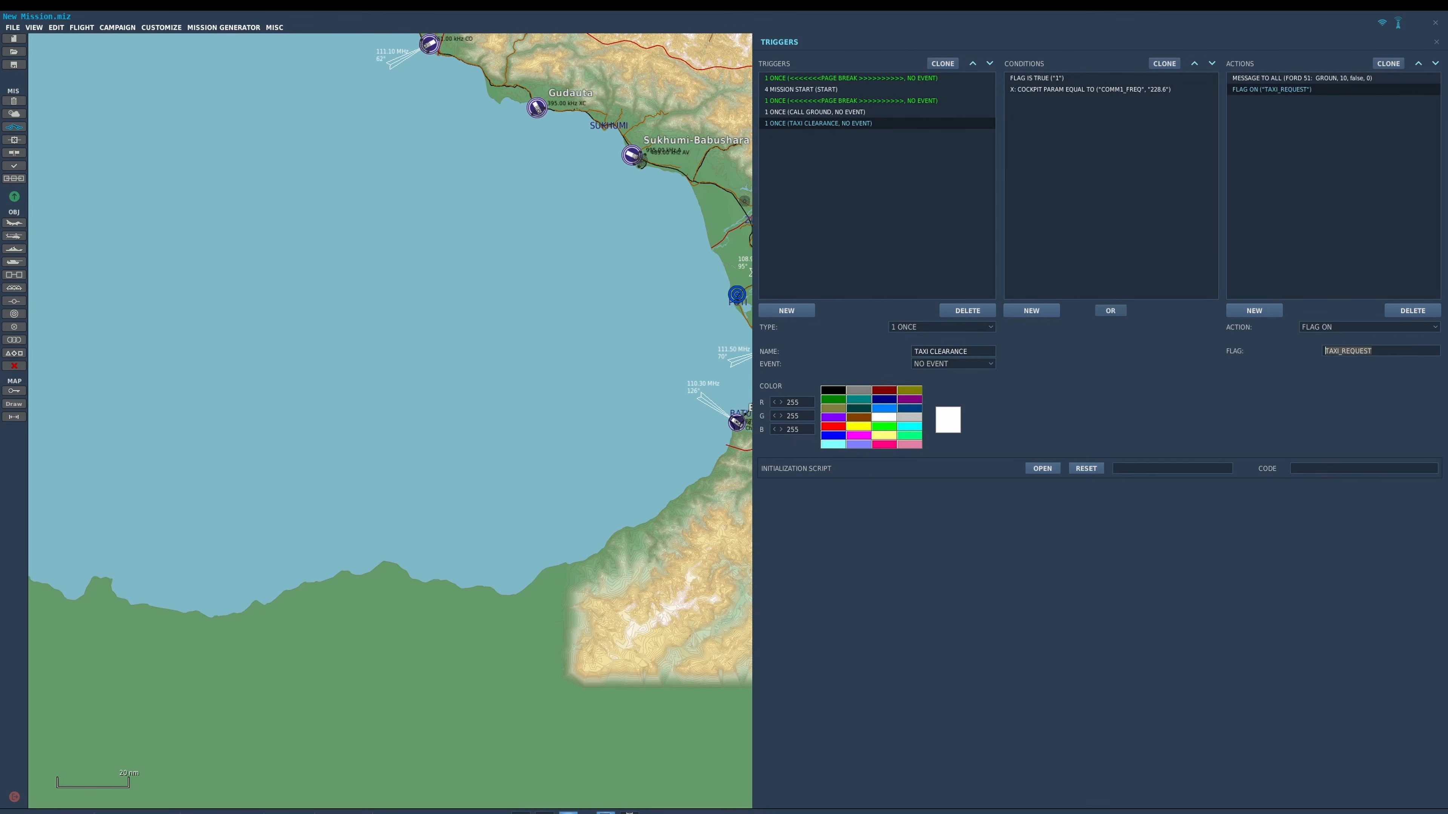
click(1083, 78)
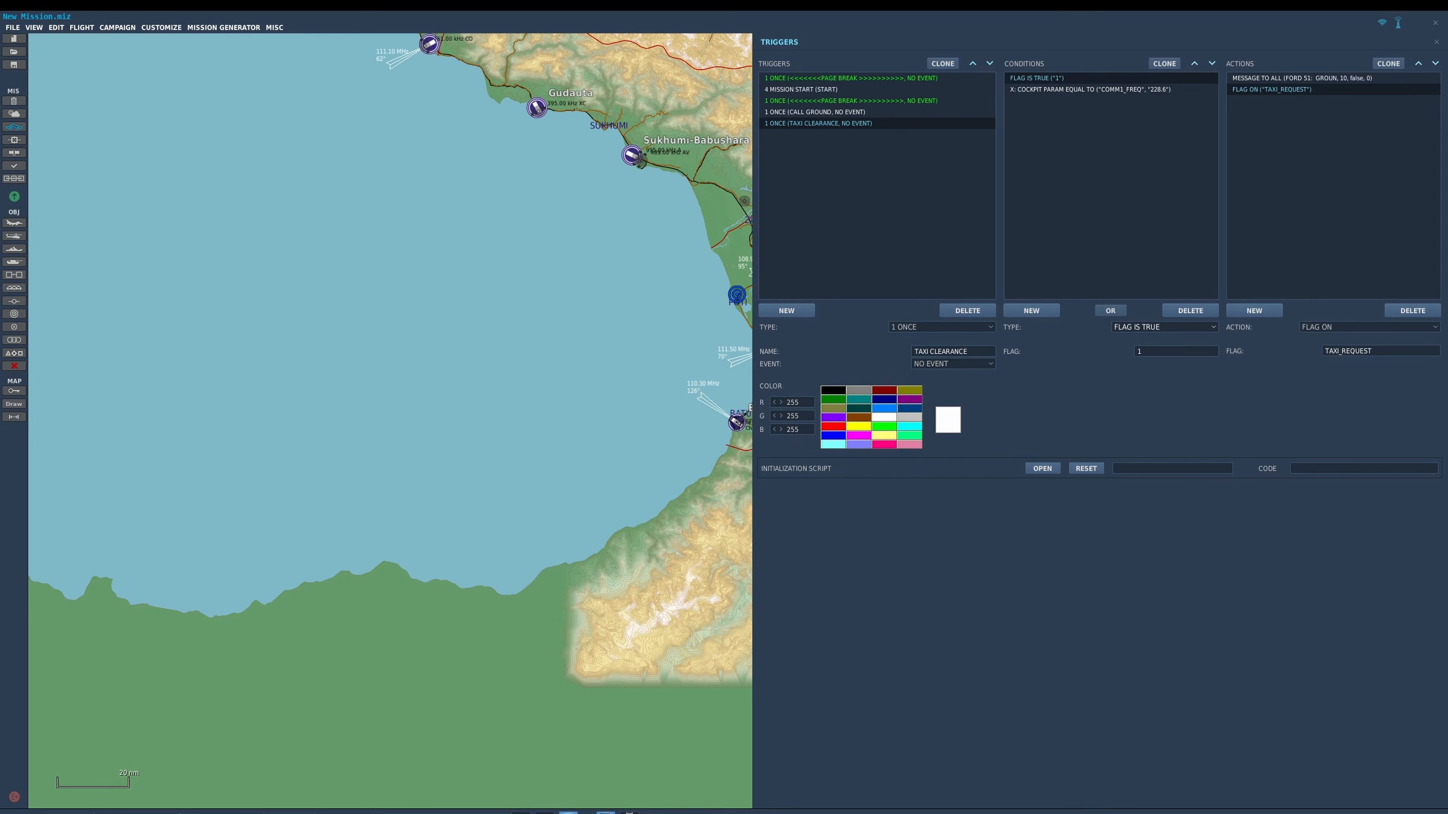
click(1174, 327)
scroll(1163, 384, down, 10)
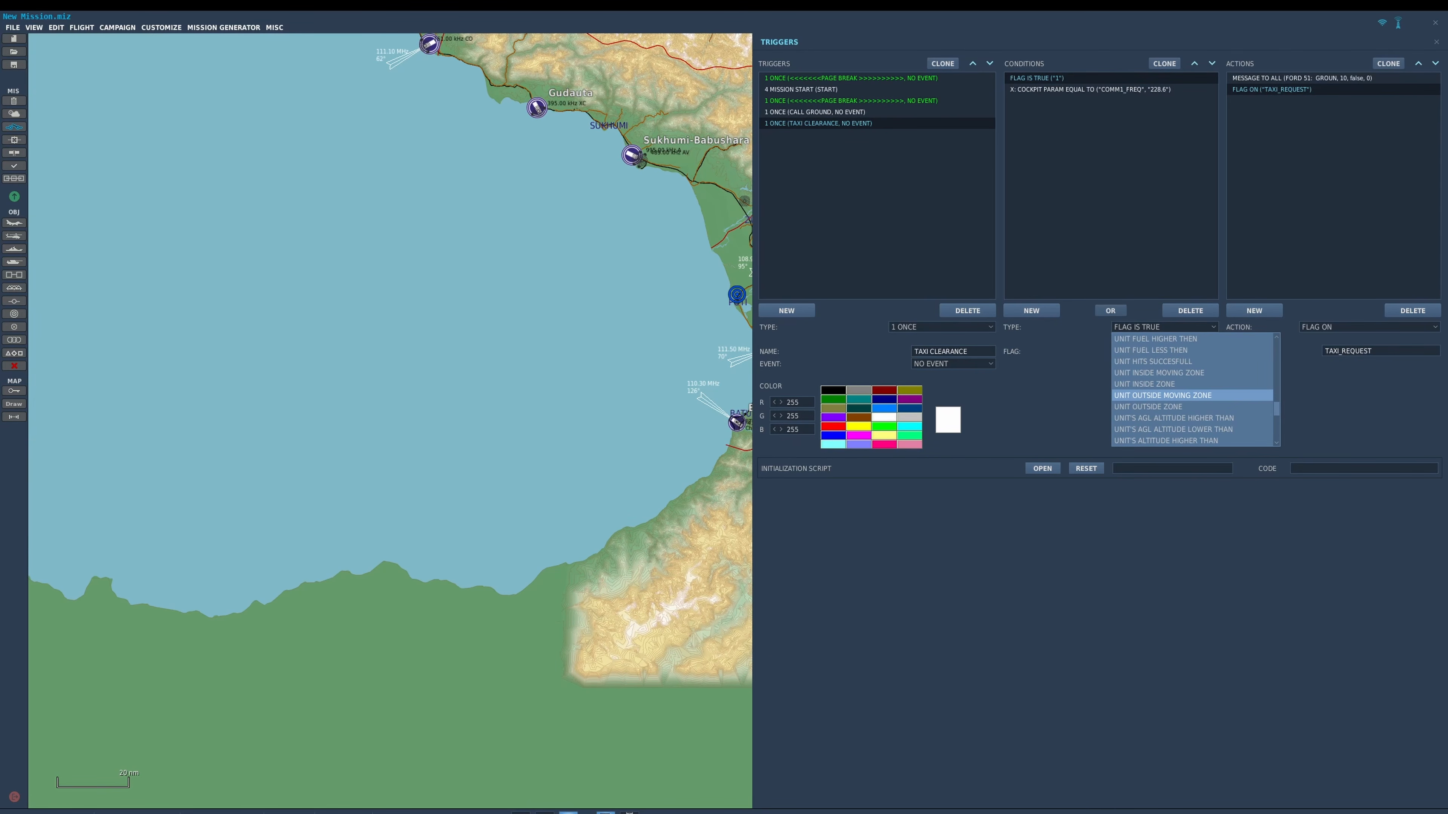
scroll(1174, 384, down, 4)
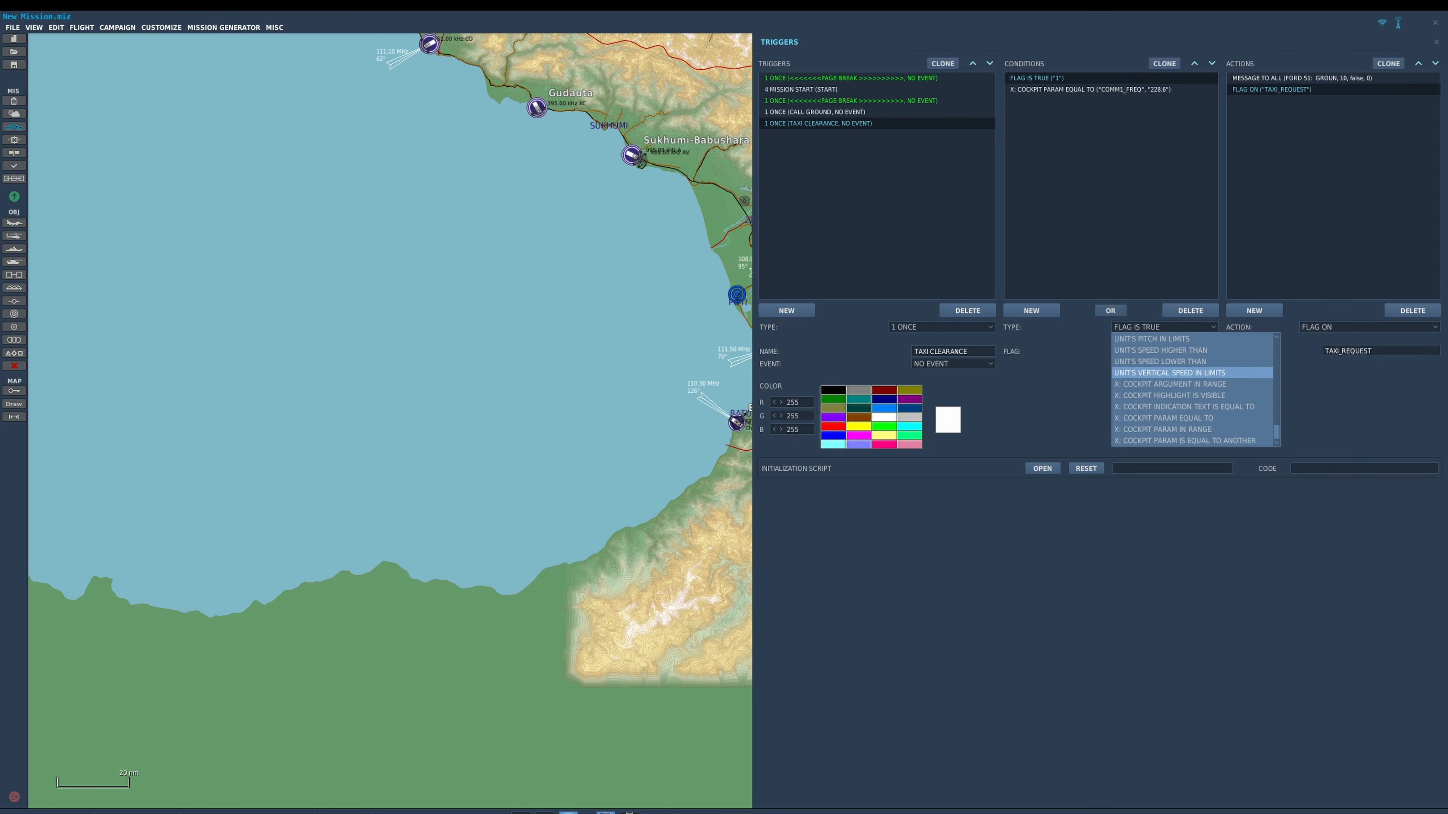
scroll(1191, 400, up, 5)
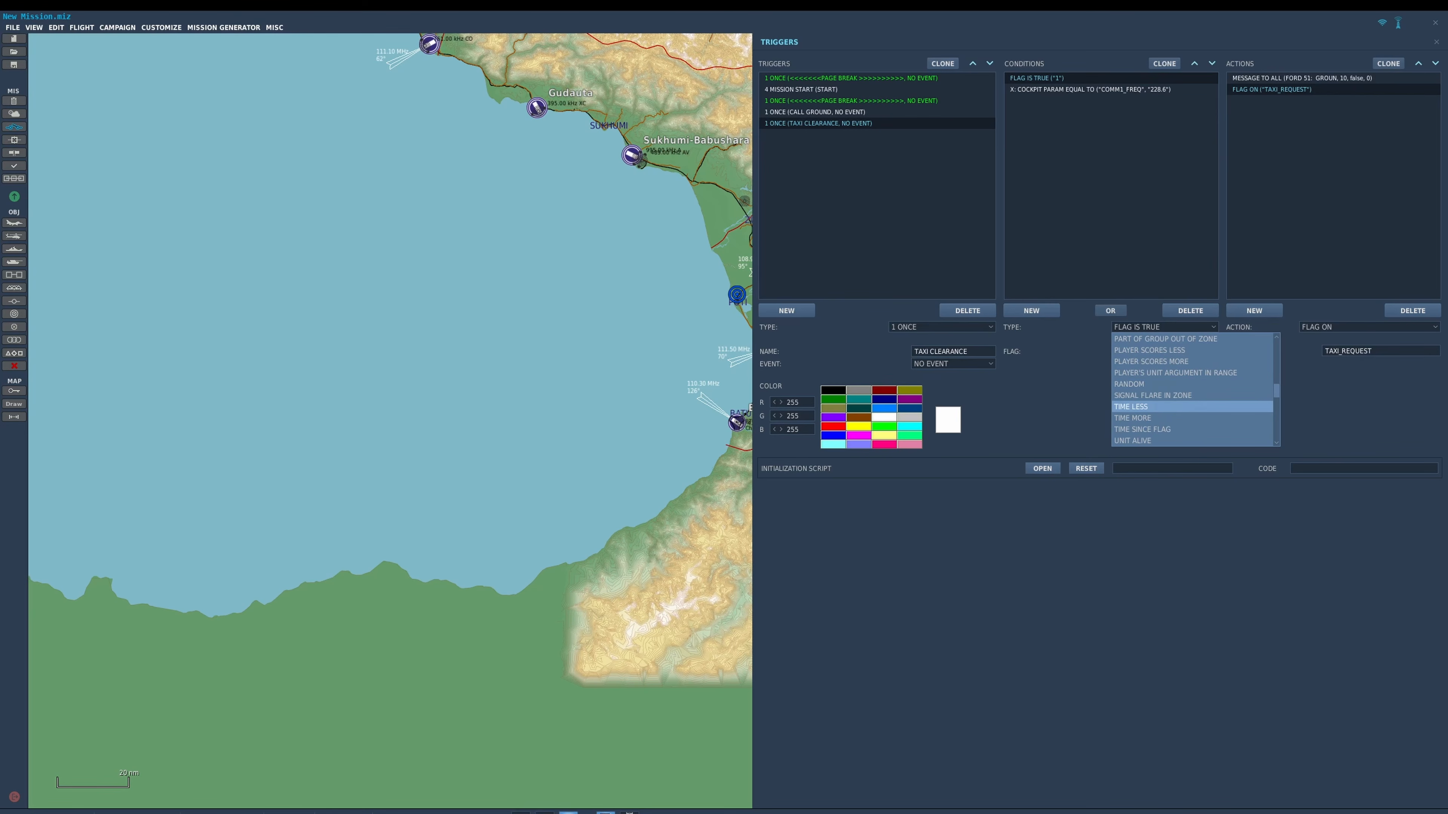
click(1142, 429)
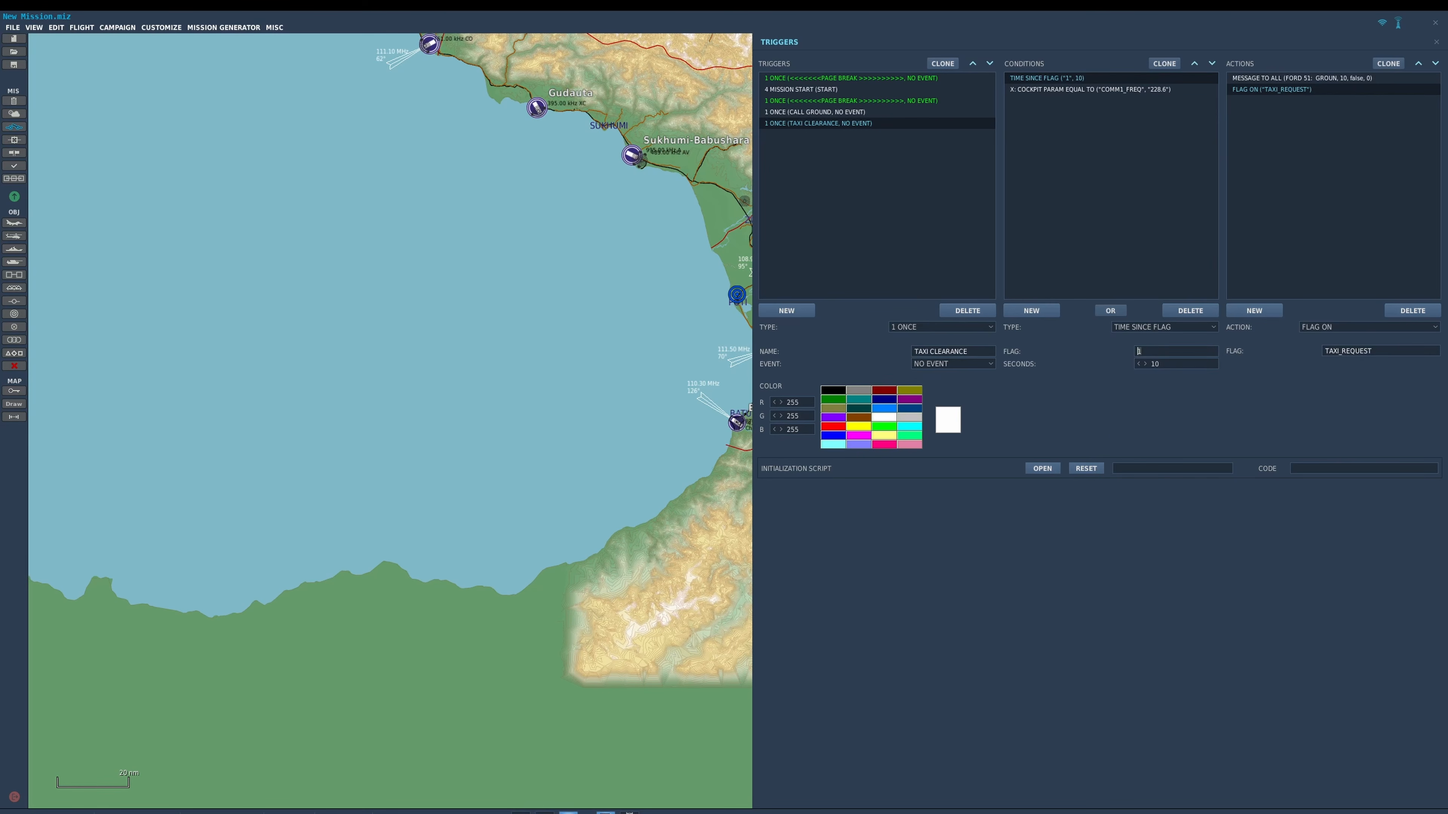
key(ctrl+v)
drag(1161, 364, 1150, 363)
text(13)
Replace the TAXI CLEARANCE message text with "GROUND: FORD 51, GROUND, TAXI A, B, C FOR RUNWAY 3".
click(1302, 78)
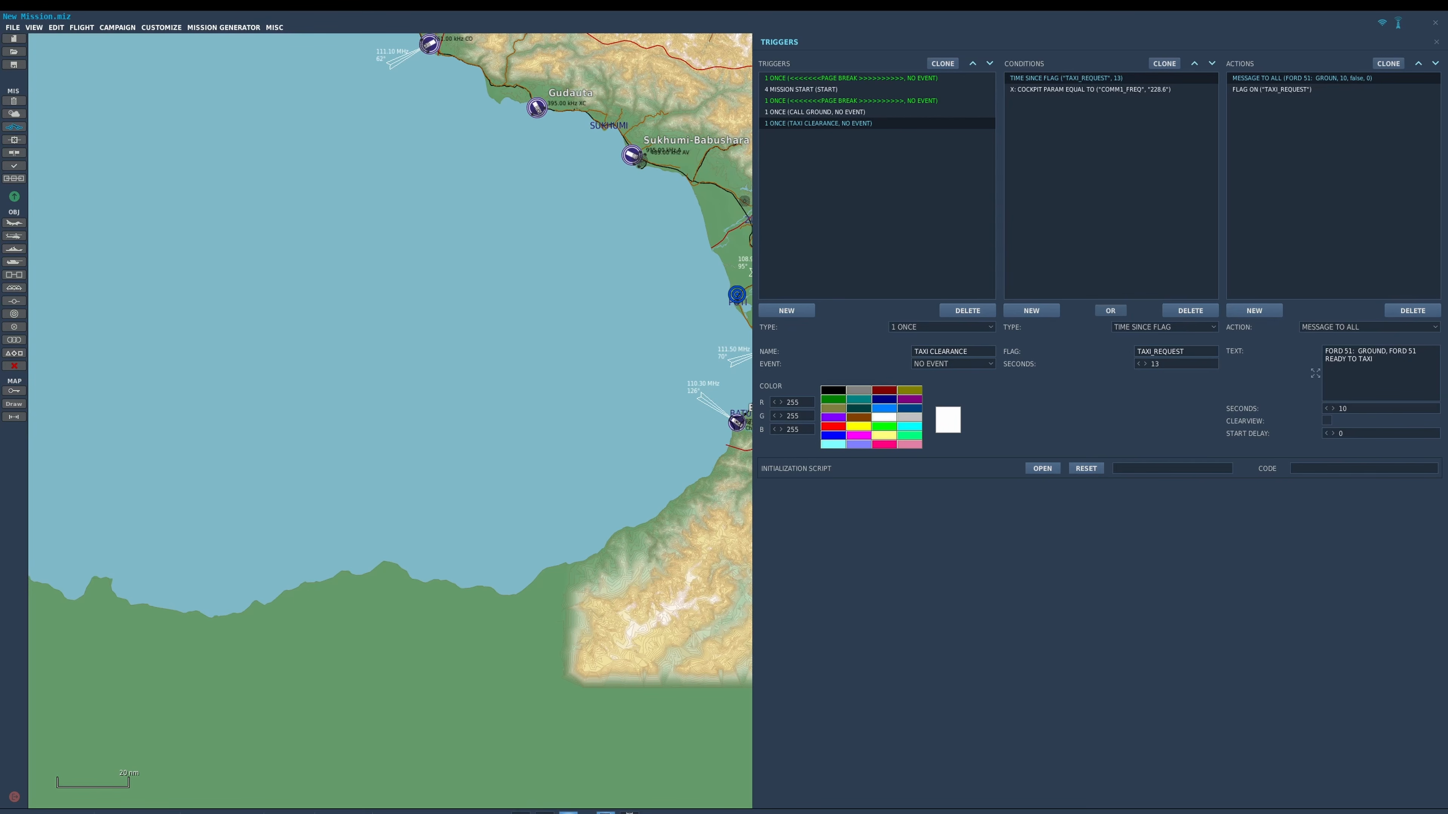
drag(1375, 359, 1324, 351)
text(GROUND:  FORD 51, GROUND, TAXI A, B, C FOR RUNWAY 34.)
Set the flag of TAXI CLEARANCE's FLAG ON action to CLEARANCE_RECIEVED.
click(1272, 90)
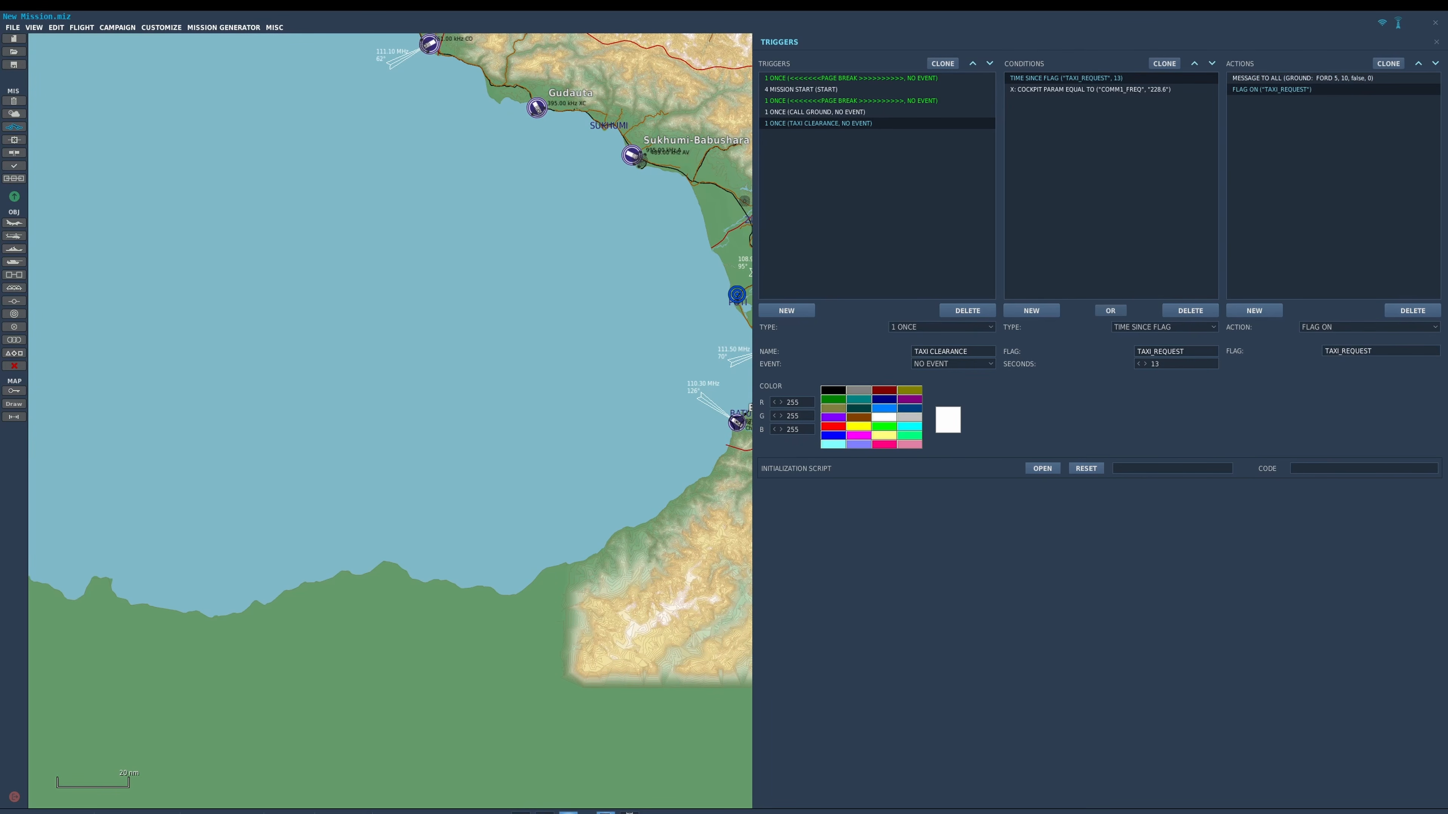
drag(1373, 351, 1323, 351)
text(CLEARANCE_RECIEVED)
Clone the TAXI CLEARANCE trigger and rename the copy CLEARANCE ACK.
click(942, 64)
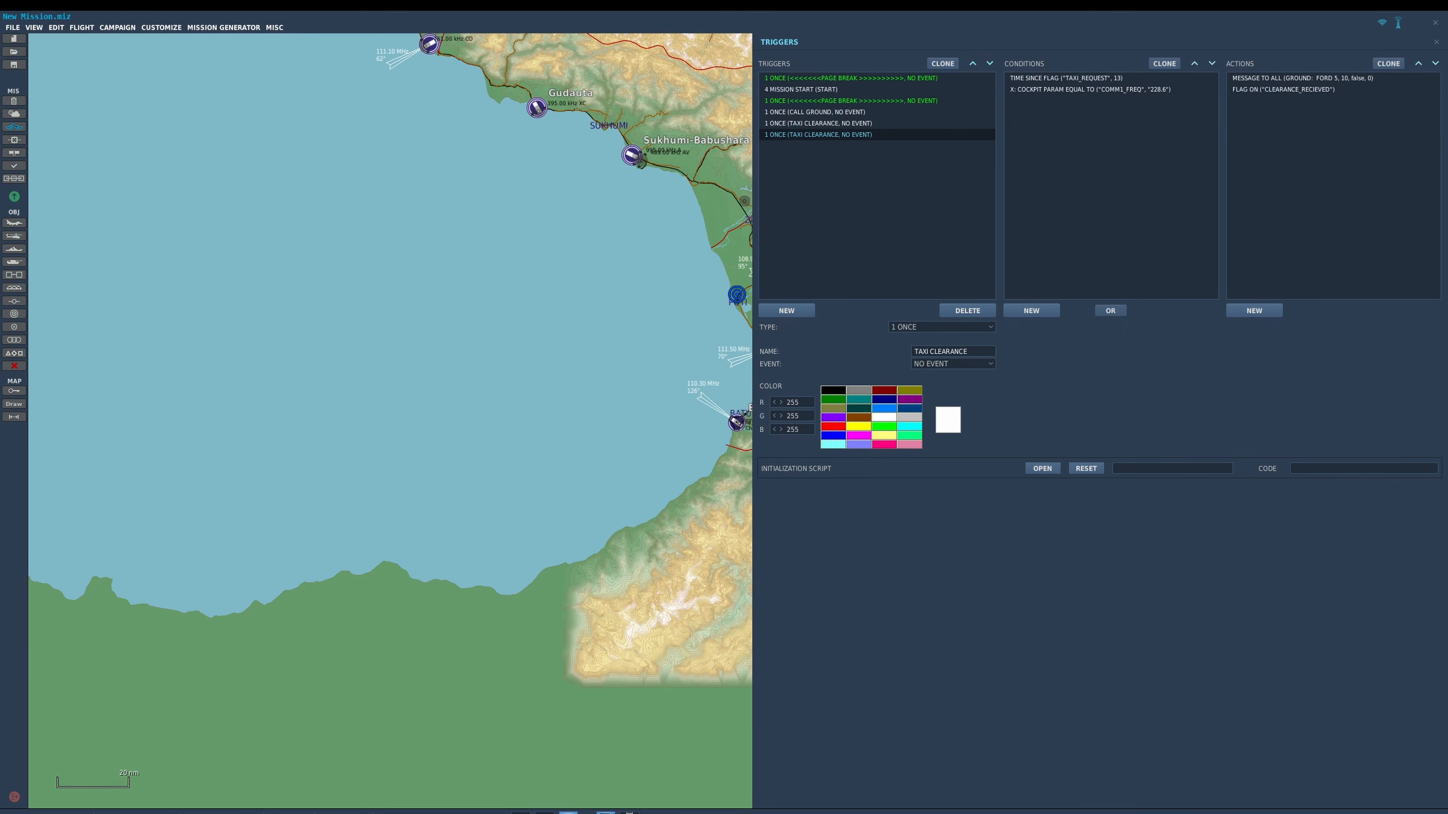
key(ctrl+a)
text(CLEARANCE ACK)
Clone the second green page break trigger and move the copy below CLEARANCE ACK.
click(889, 101)
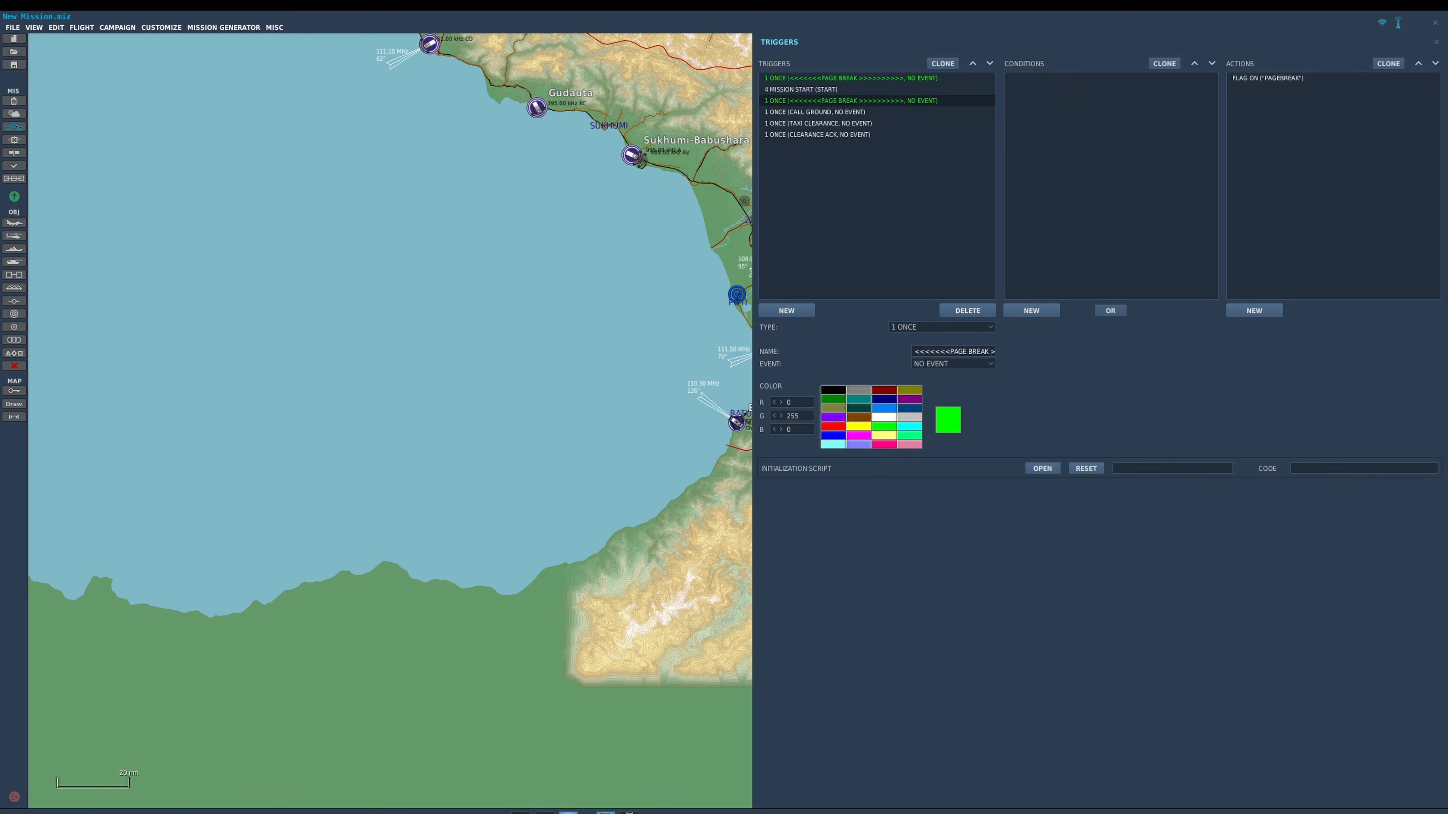
click(942, 64)
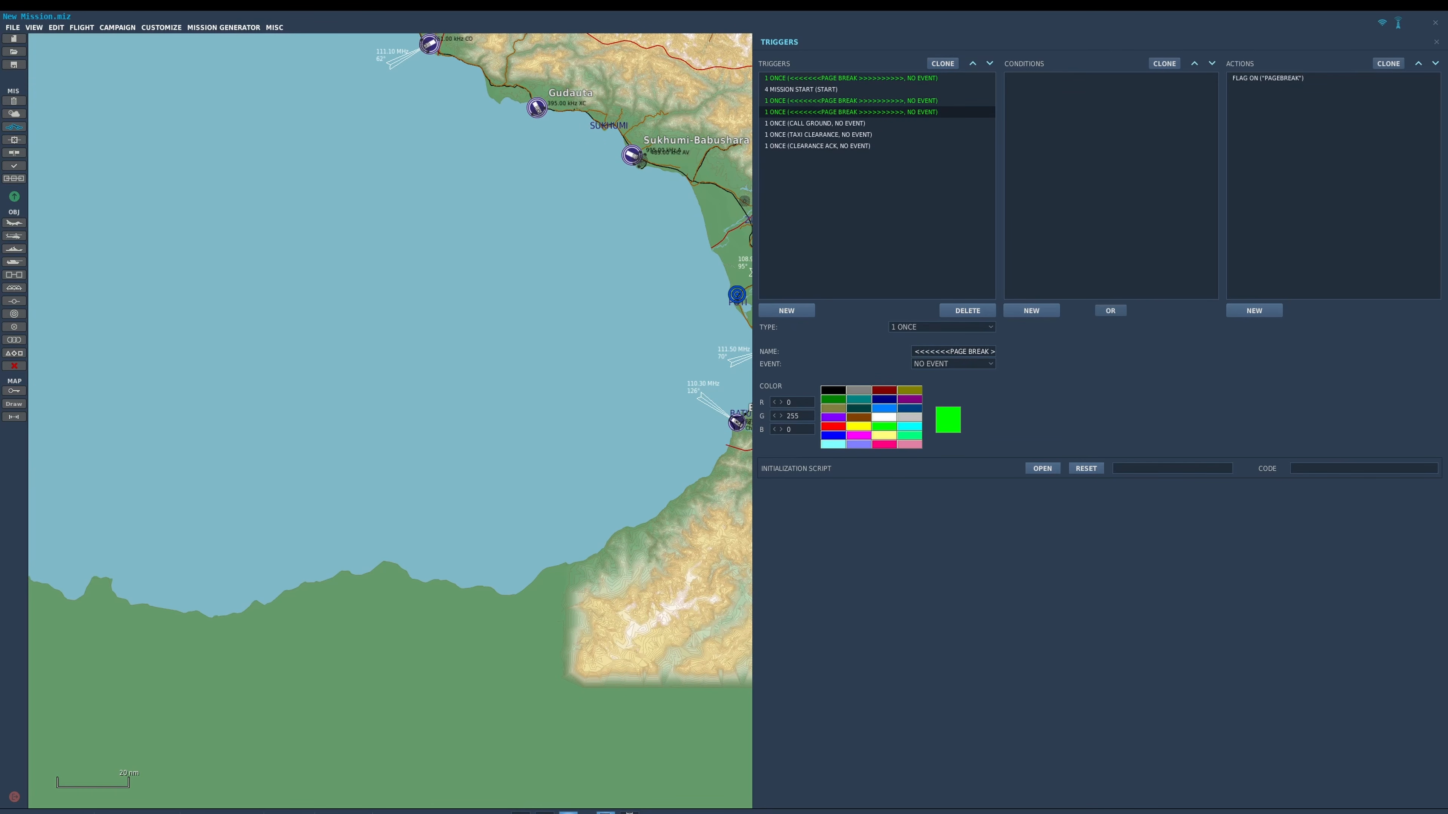
click(990, 64)
click(990, 64)
click(990, 63)
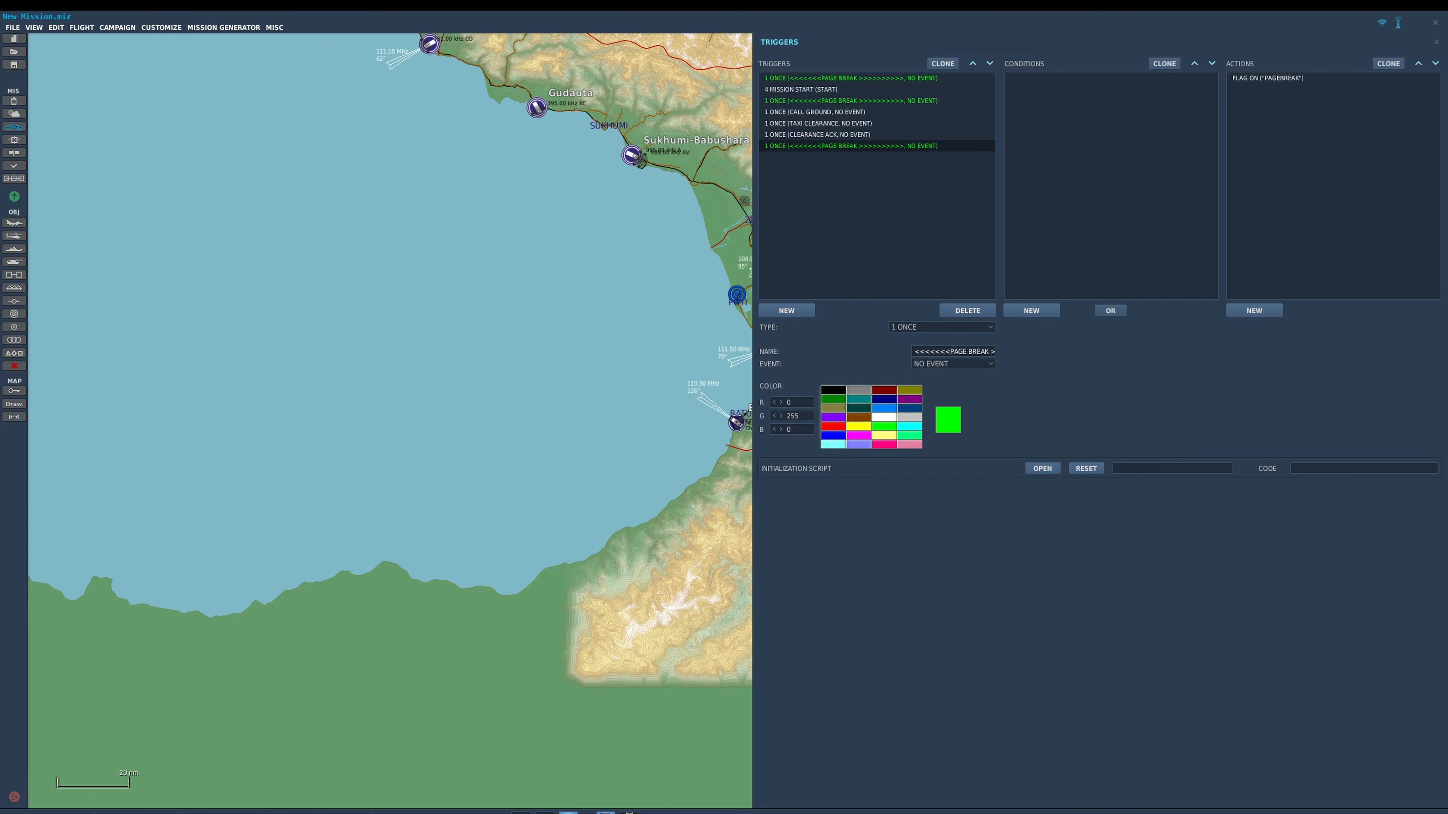
Color the CALL GROUND, TAXI CLEARANCE and CLEARANCE ACK triggers cyan.
click(815, 112)
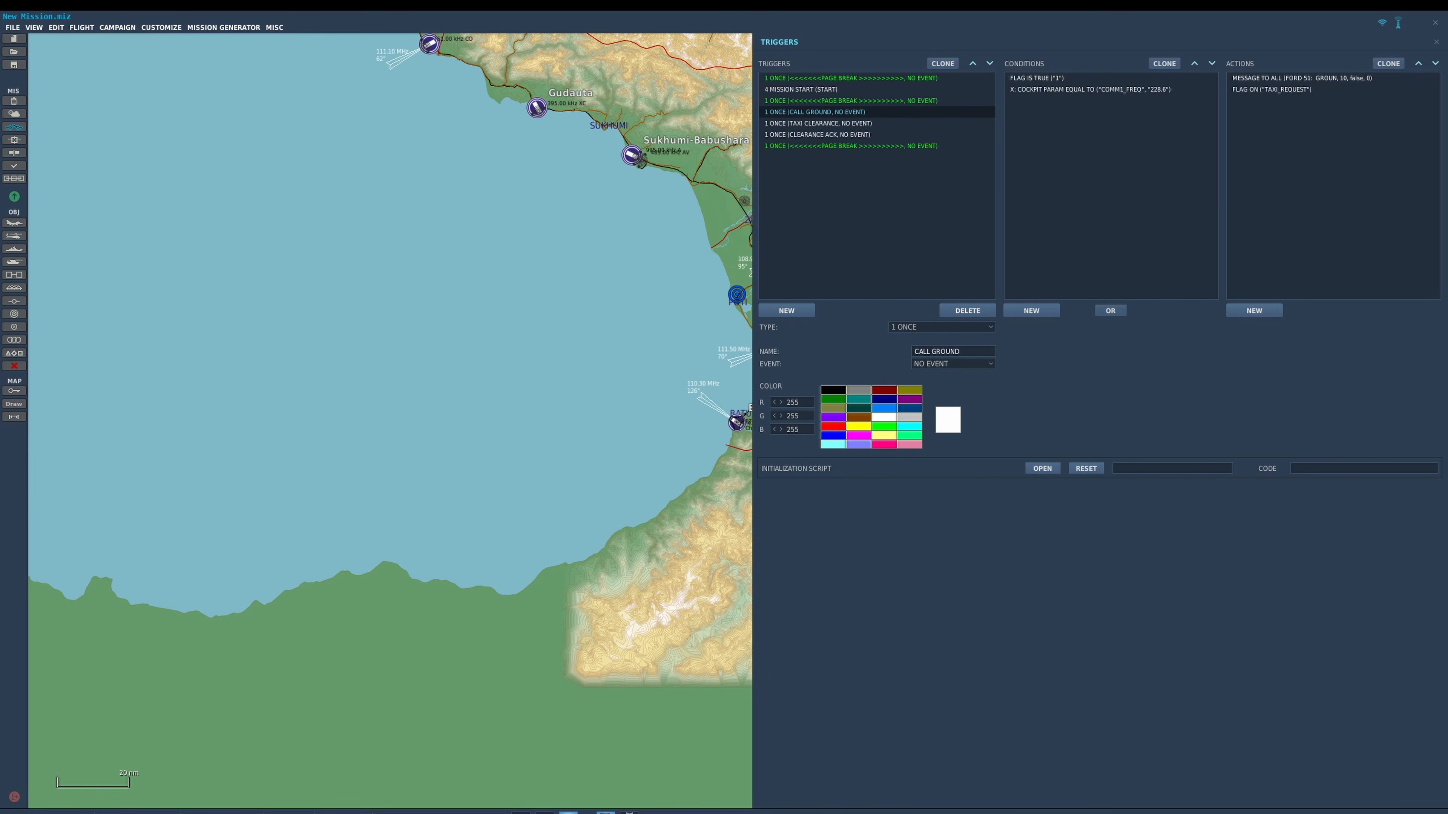
click(909, 426)
click(832, 123)
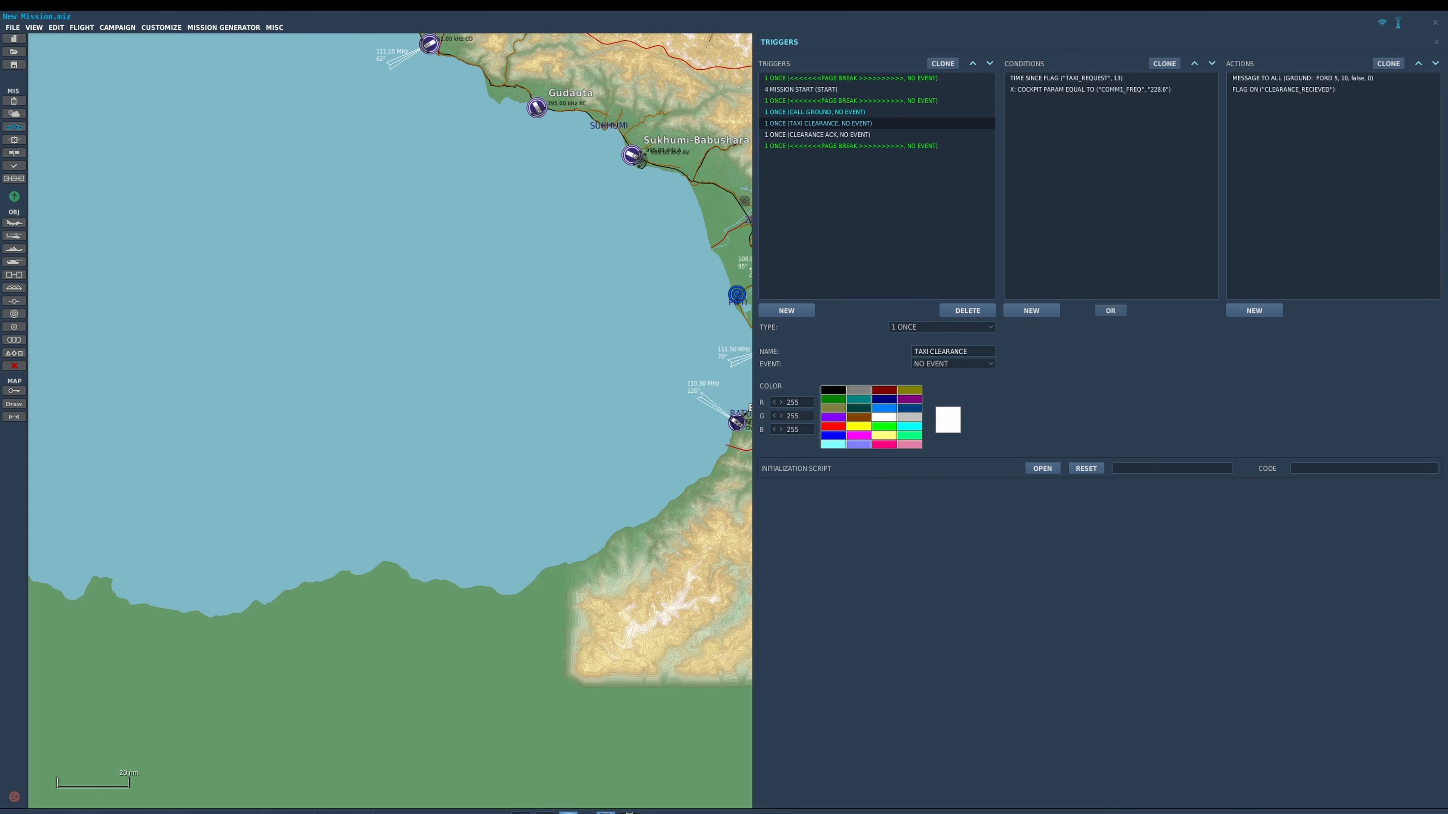
click(909, 426)
click(832, 134)
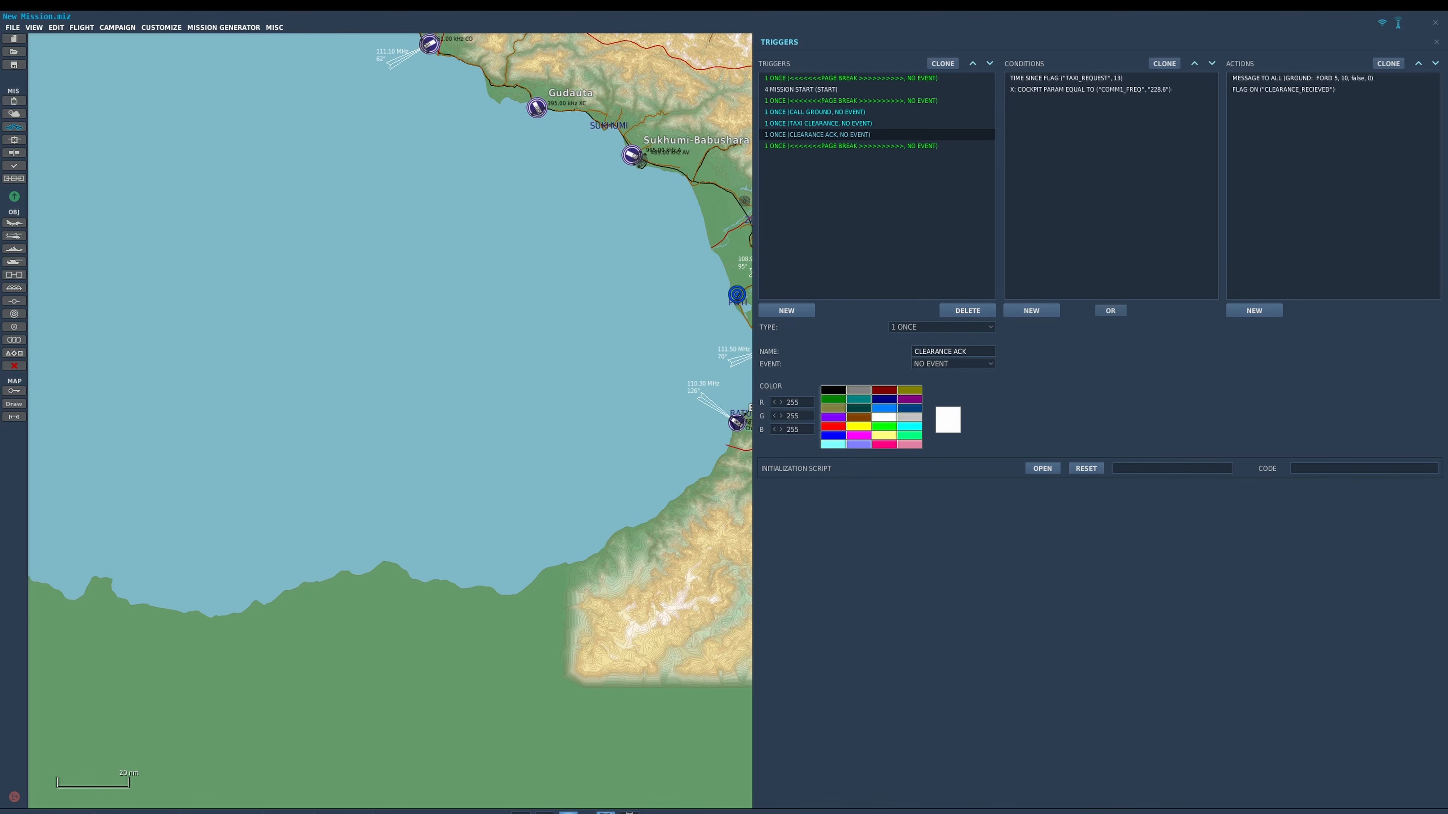
click(909, 426)
Clone CLEARANCE ACK, placing the copy below the last page break with the name TOWER HOLDING SHORT.
click(943, 63)
click(990, 63)
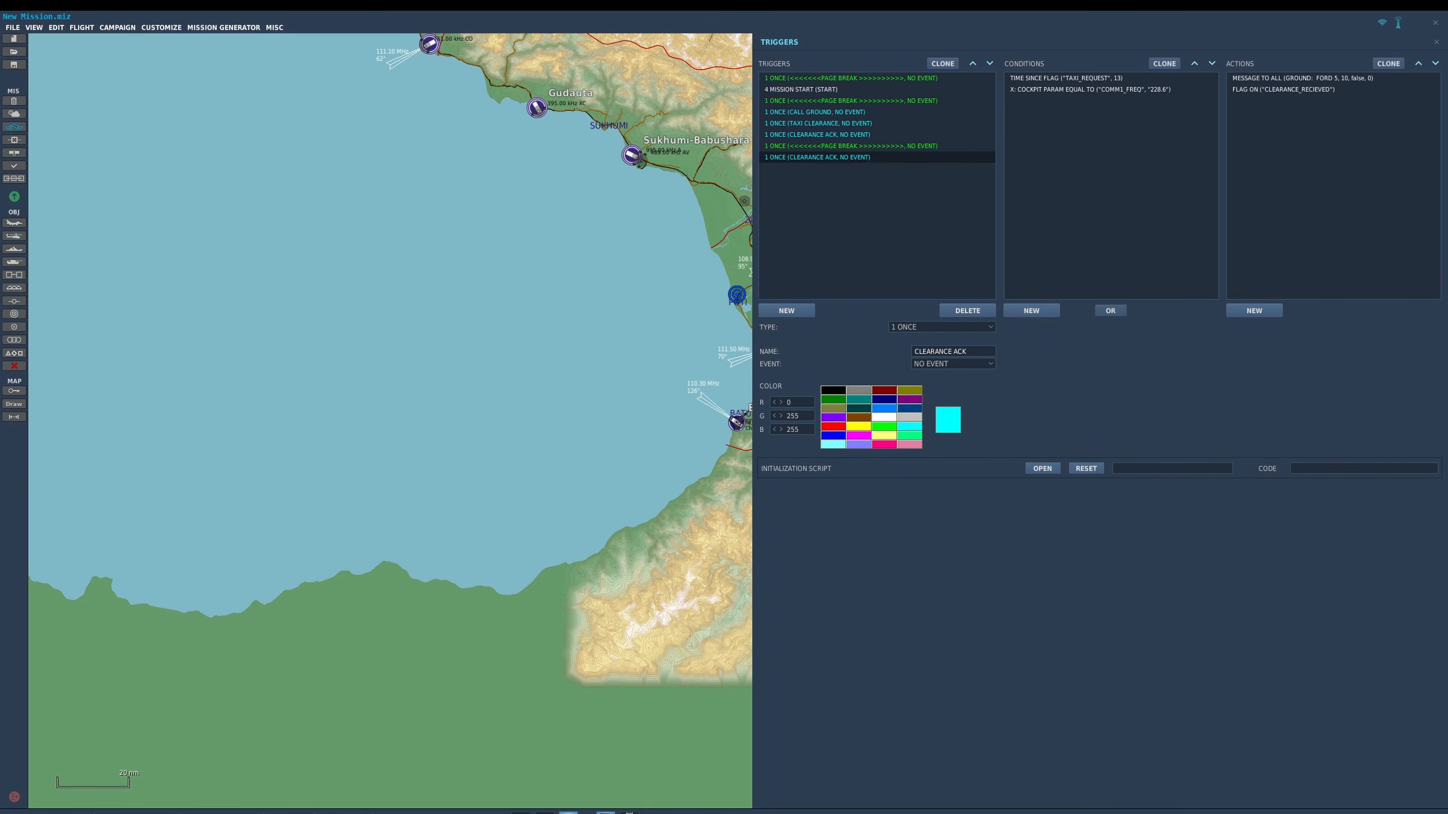
drag(971, 351, 912, 351)
text(TOWER HOLDING SHORT)
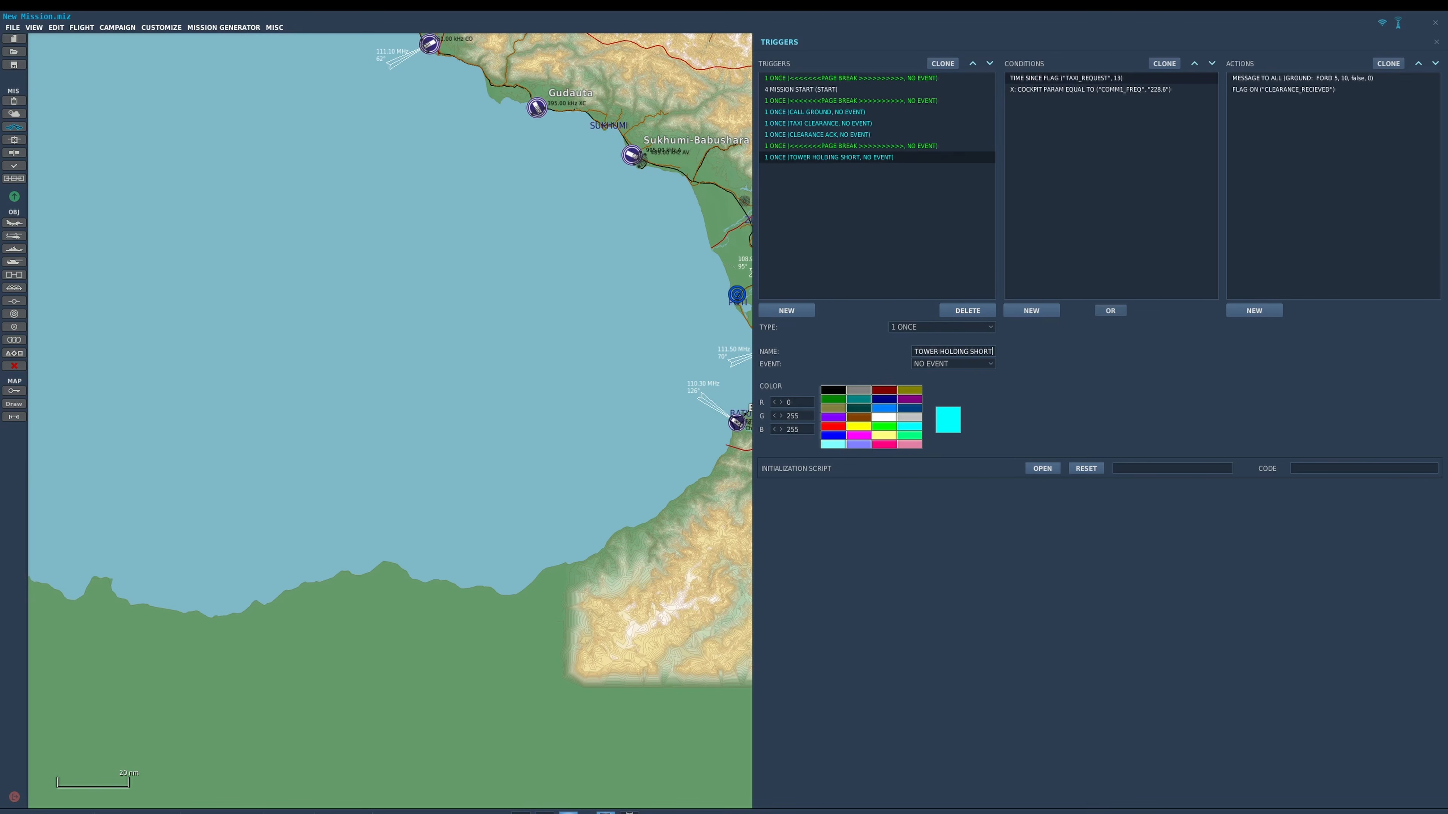
Set TOWER HOLDING SHORT's COMM1_FREQ condition value to 364.2 and add an ALL OF COALITION IN ZONE condition.
click(1090, 90)
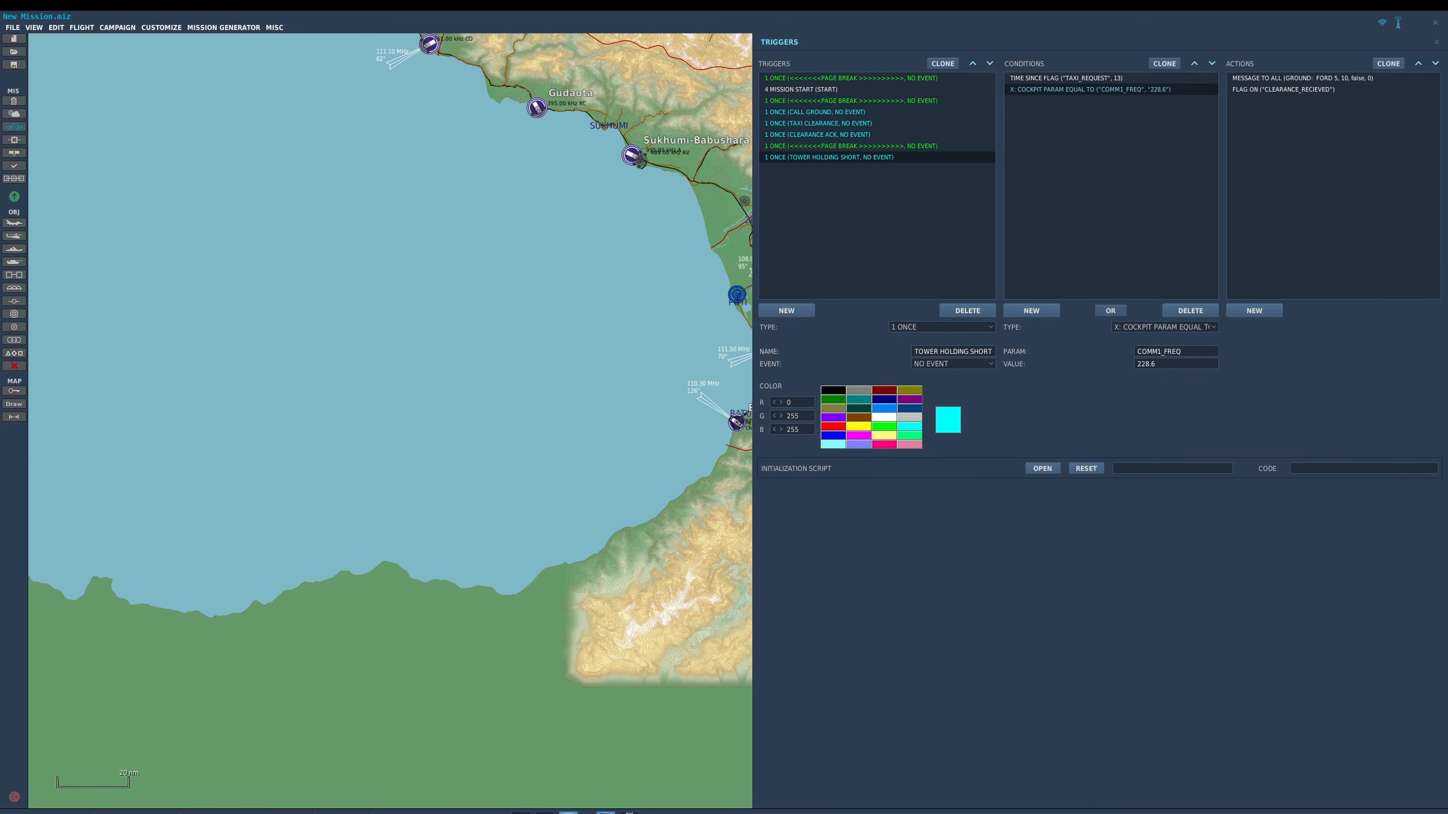
drag(1158, 363, 1120, 362)
text(364.2)
click(1031, 310)
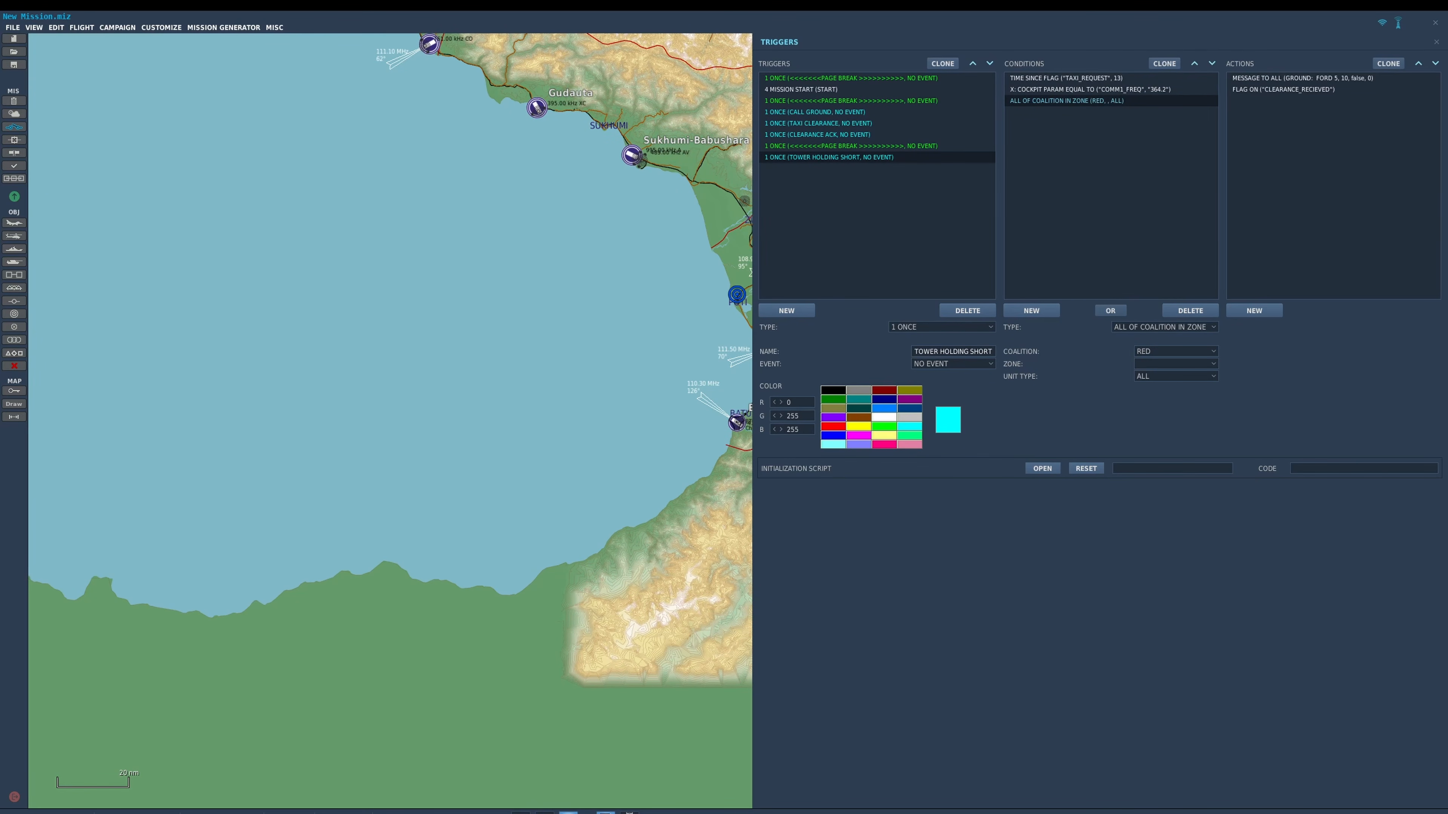
Color the TOWER HOLDING SHORT trigger light yellow and clone it four times.
click(885, 427)
click(884, 436)
click(943, 63)
click(943, 63)
Clone the page break above the TOWER HOLDING SHORT triggers and move the copy to the end of the list.
click(943, 63)
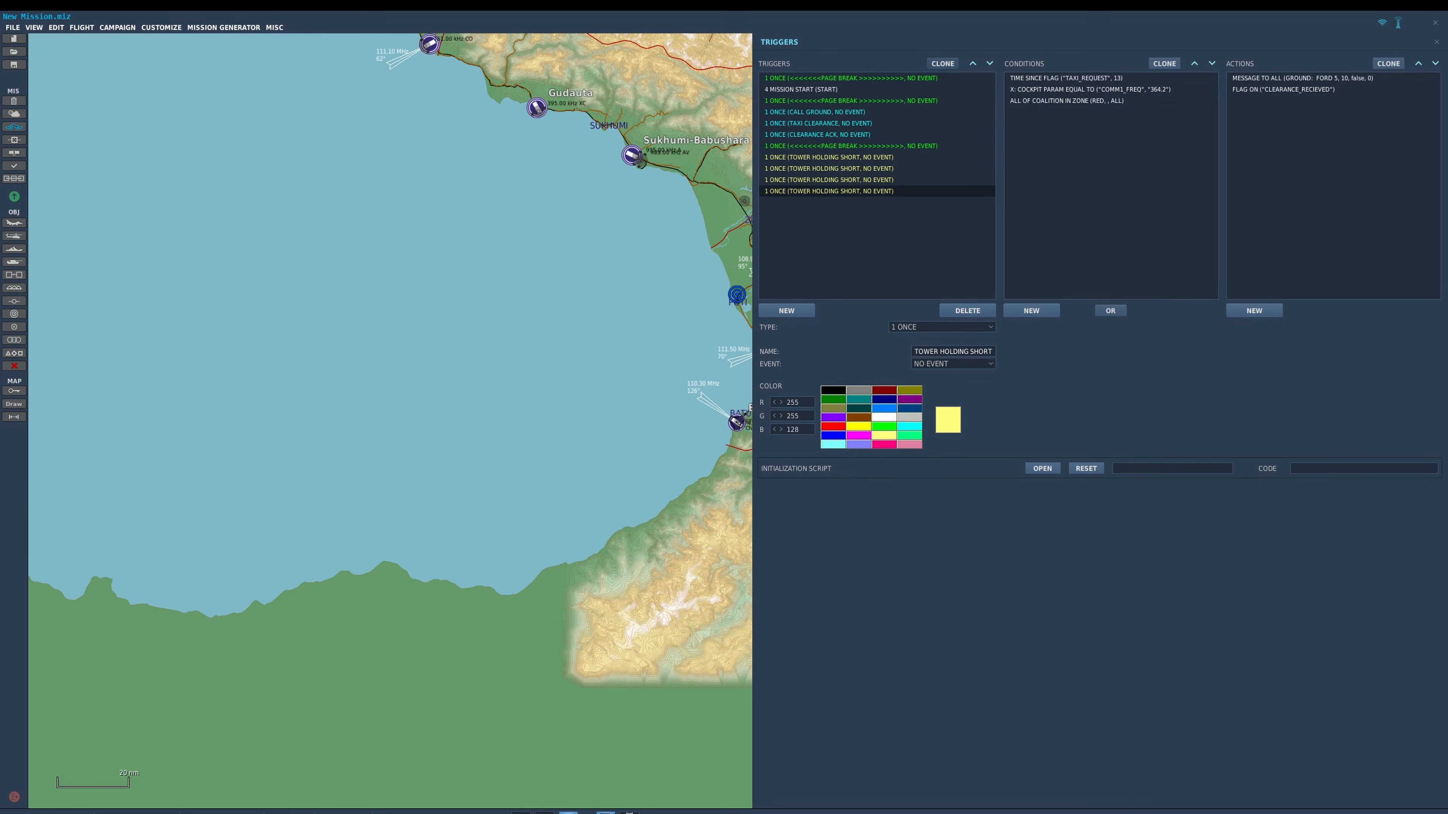
click(943, 64)
click(918, 146)
click(943, 63)
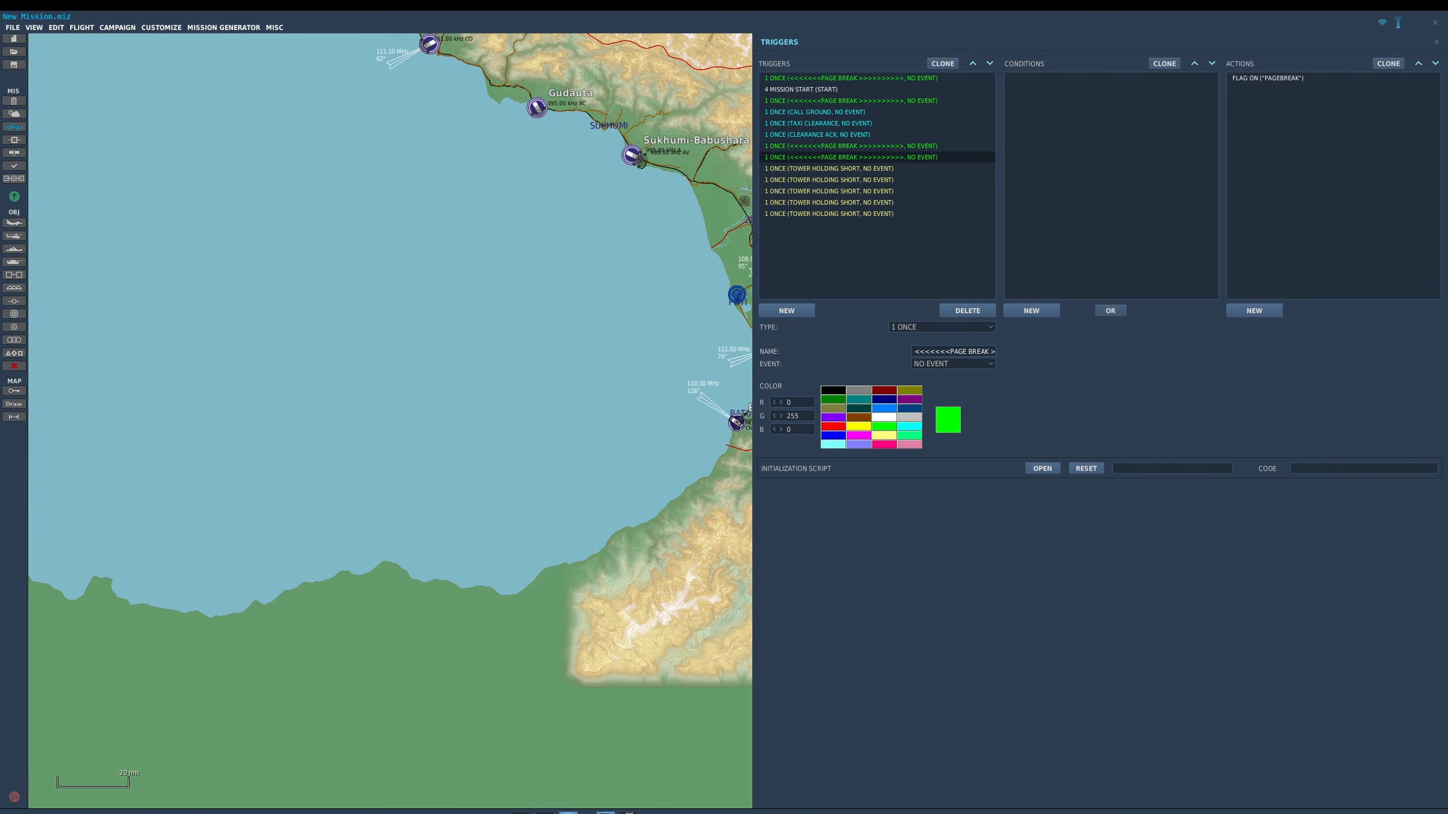
click(990, 63)
click(990, 63)
click(990, 64)
click(989, 63)
click(990, 64)
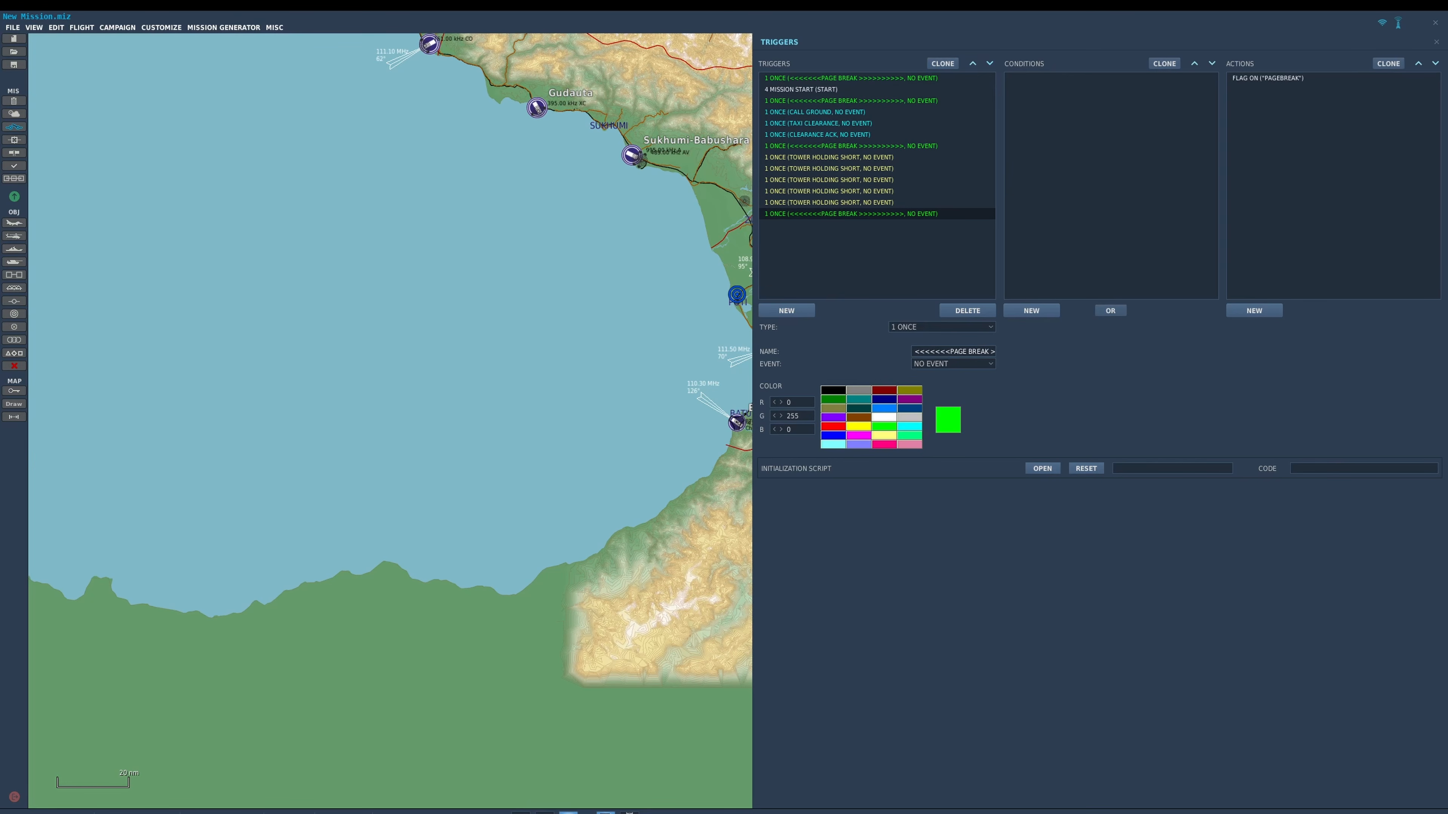
Clone the last TOWER HOLDING SHORT trigger and move the copy below the final page break.
click(828, 202)
click(943, 63)
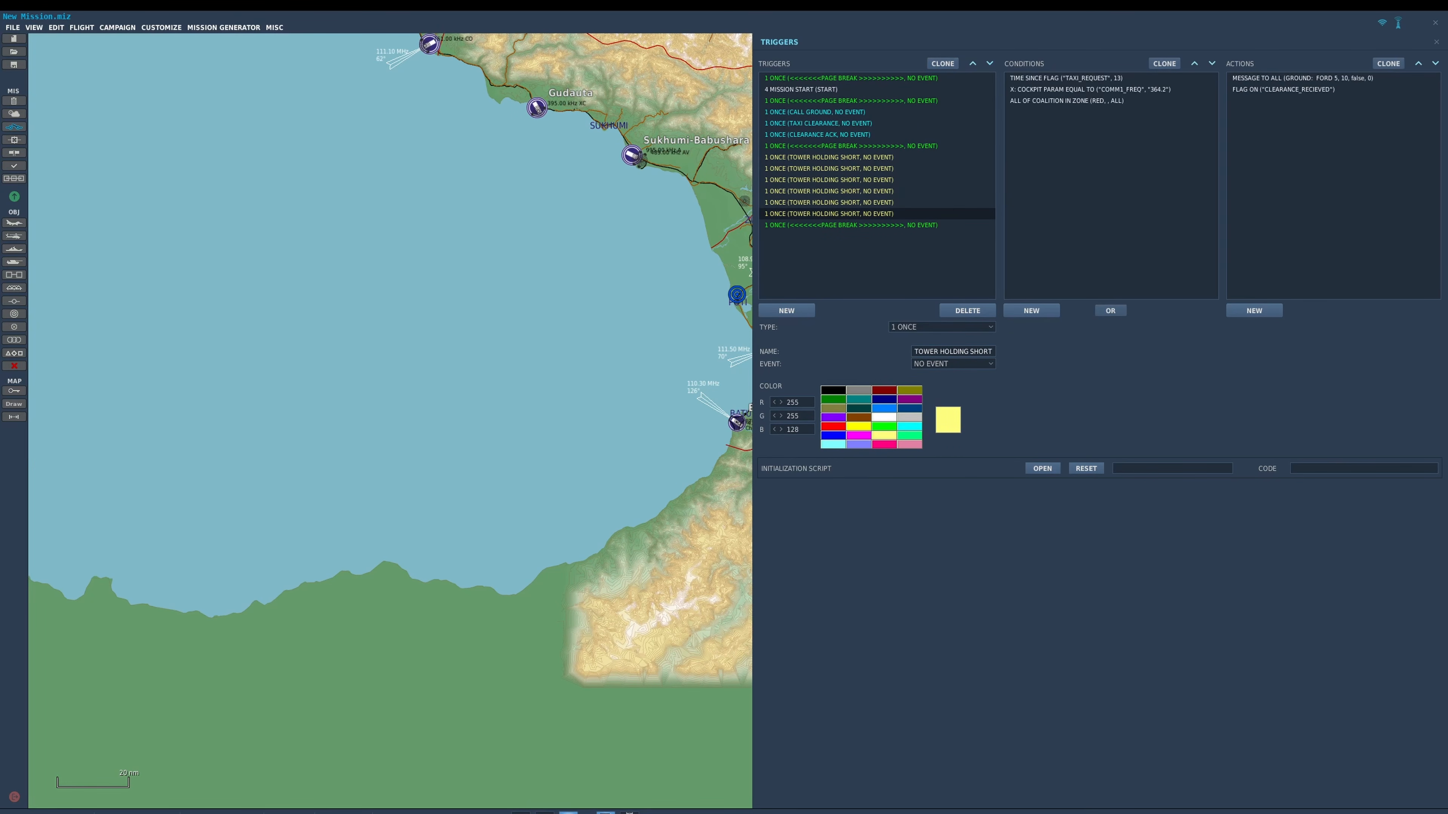
click(990, 63)
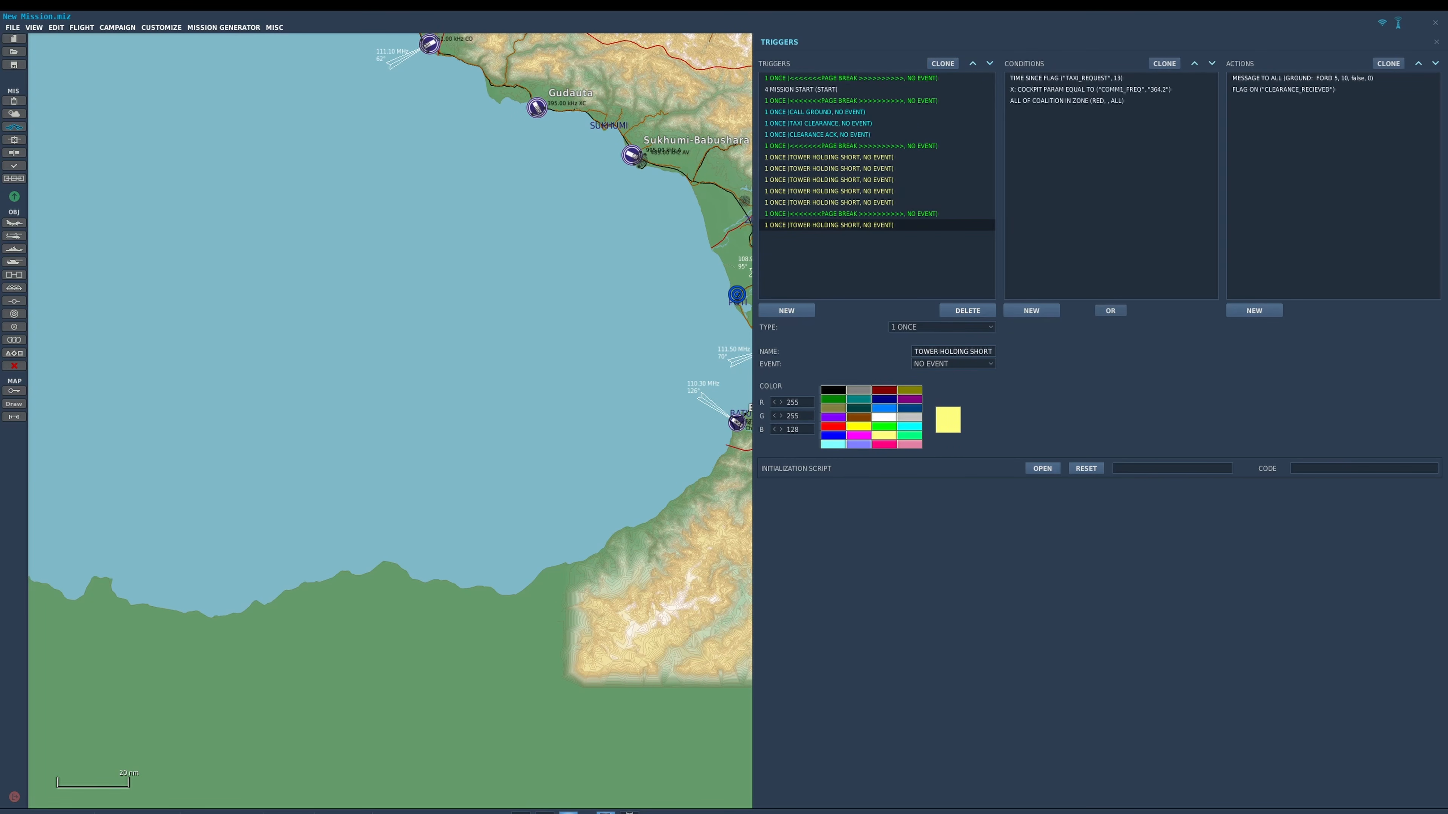
Rename the copied trigger CONTACT DEP and set its COMM1_FREQ condition value to 228.36.
triple_click(952, 352)
text(TONTACT DEP)
click(1088, 89)
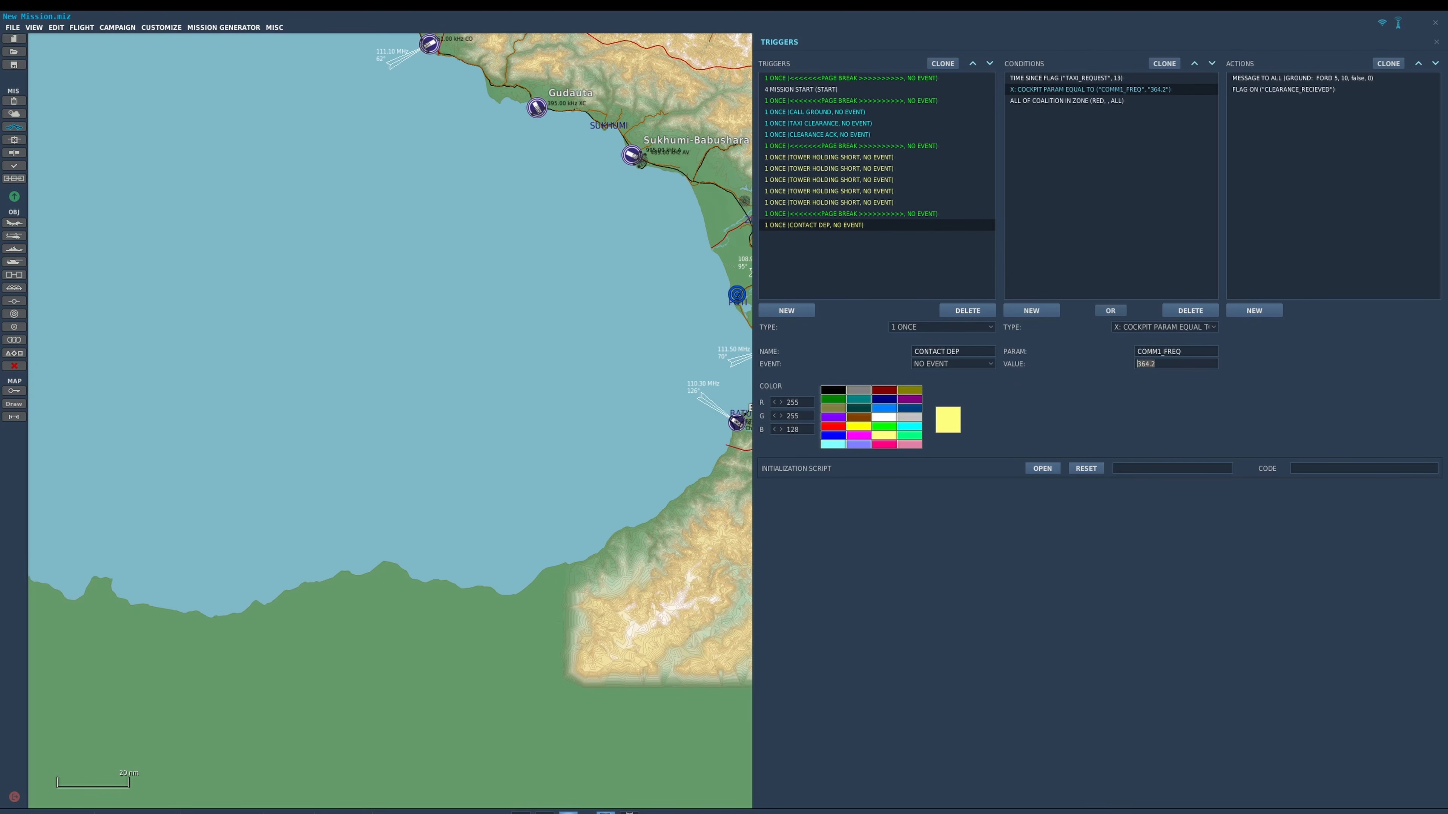
text(228.36)
Inspect the flag action of the first TOWER HOLDING SHORT trigger and the time-since-flag condition of the second.
click(829, 158)
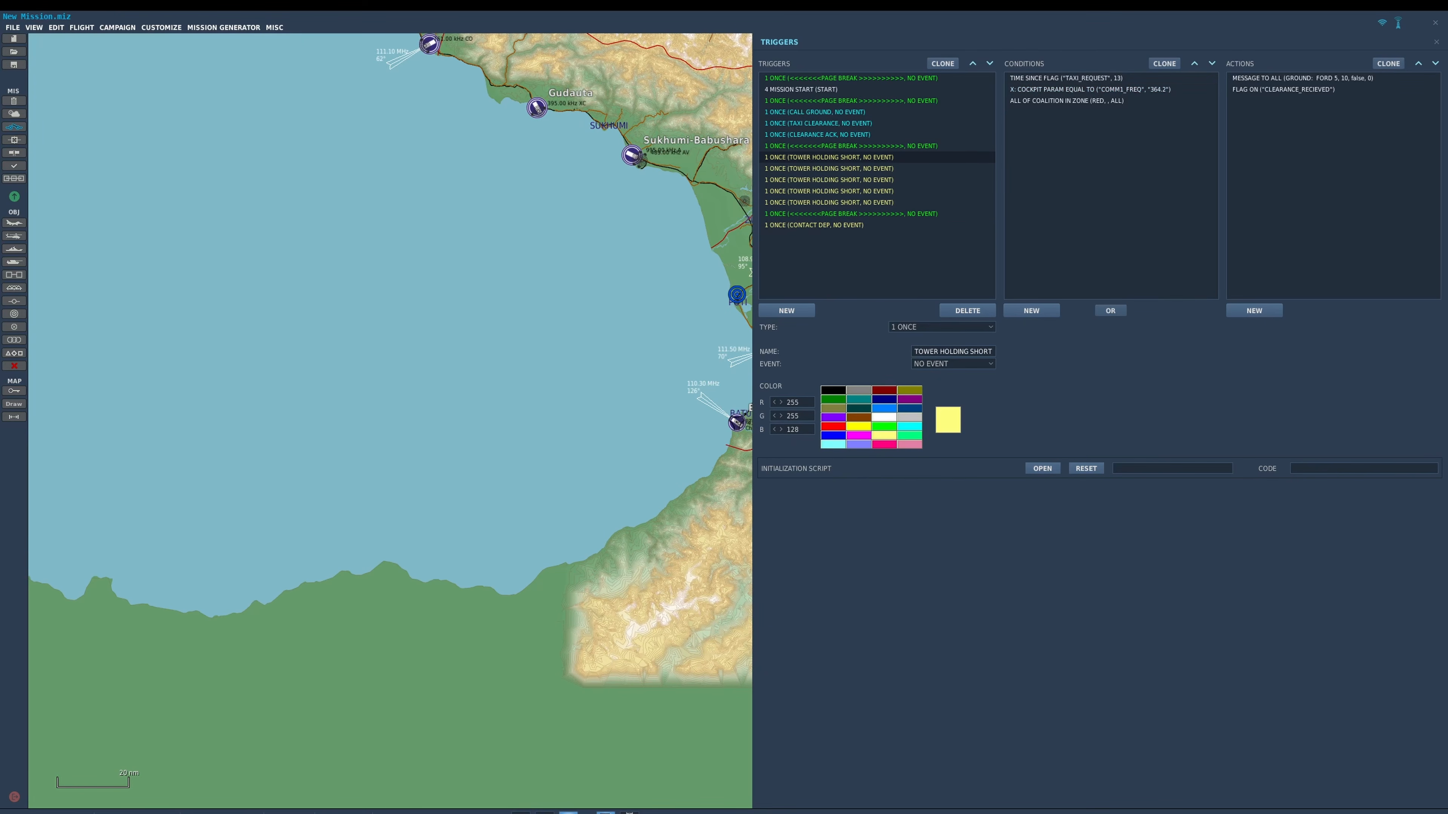
click(1283, 89)
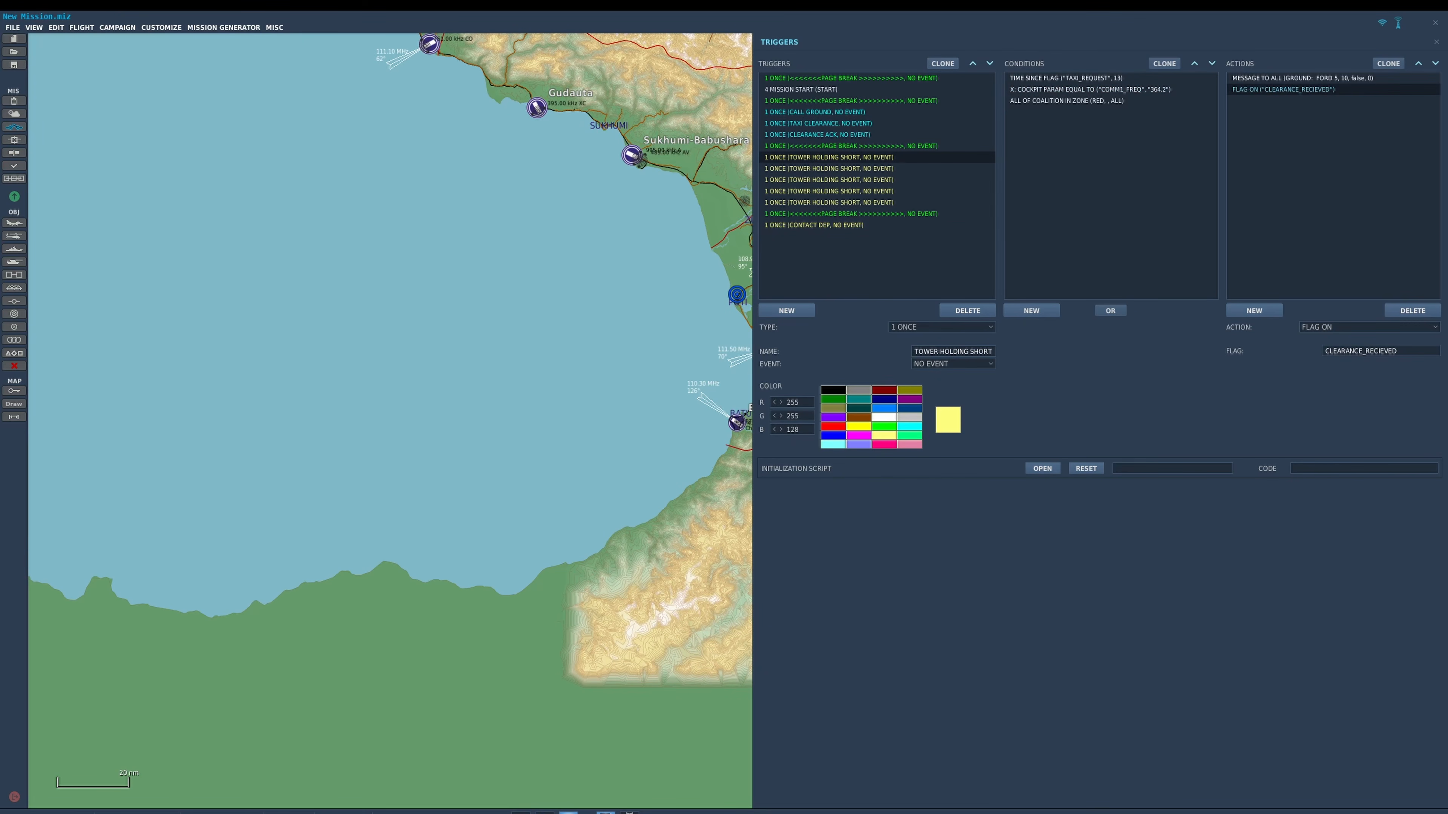
click(828, 168)
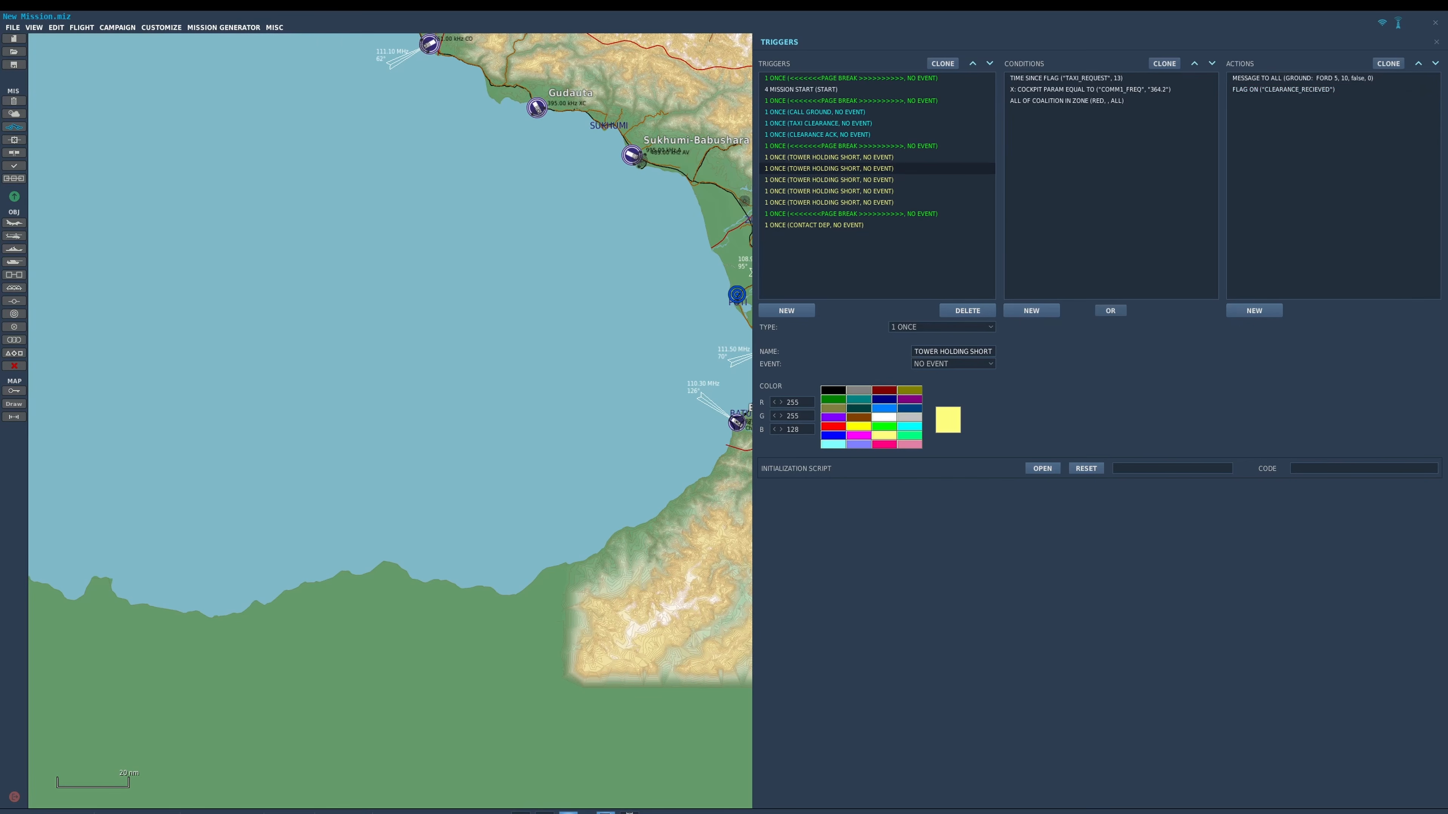
click(1066, 78)
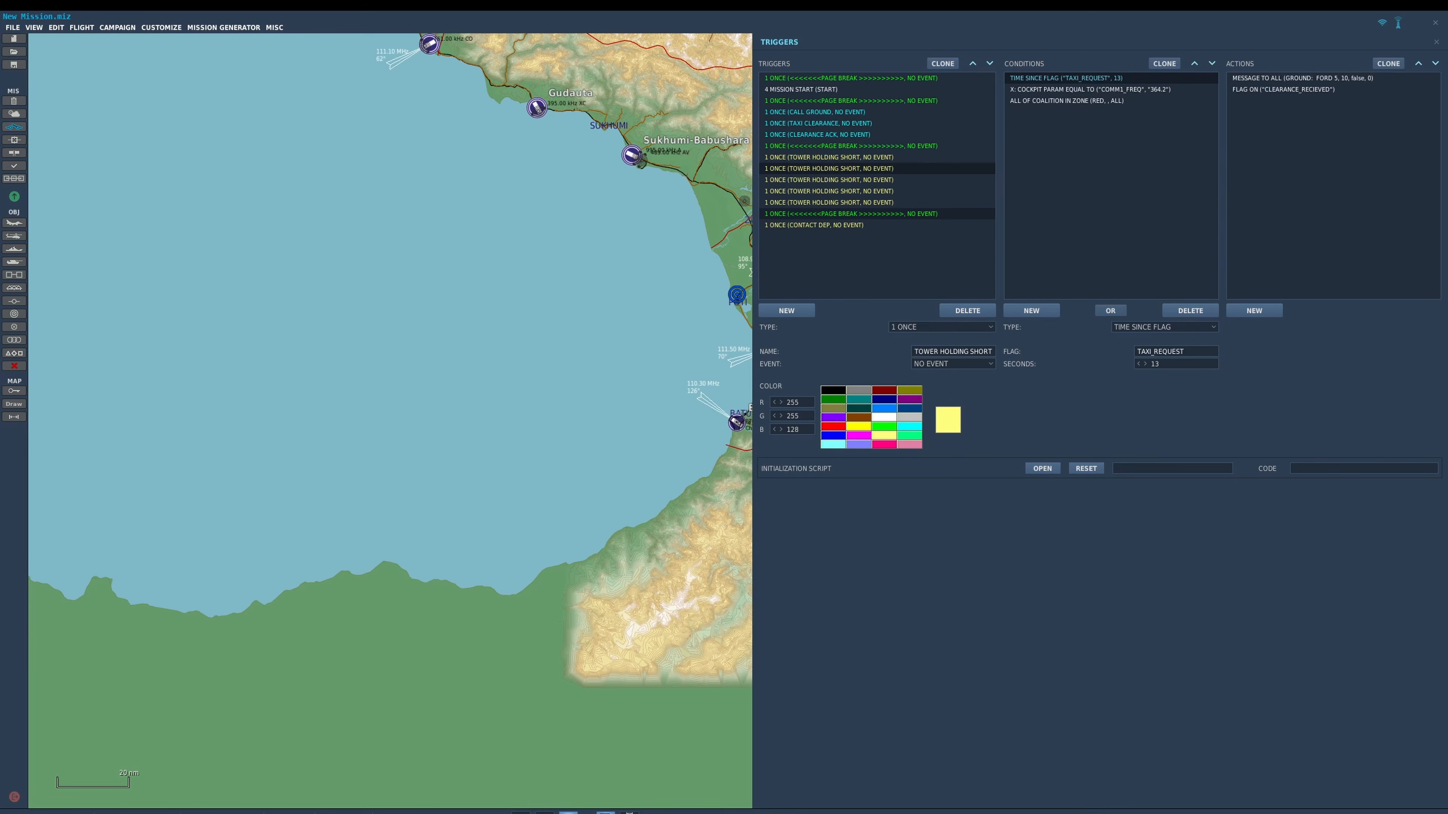
Try red and purple on the CONTACT DEP trigger, and settle on the preset spring green color.
click(814, 225)
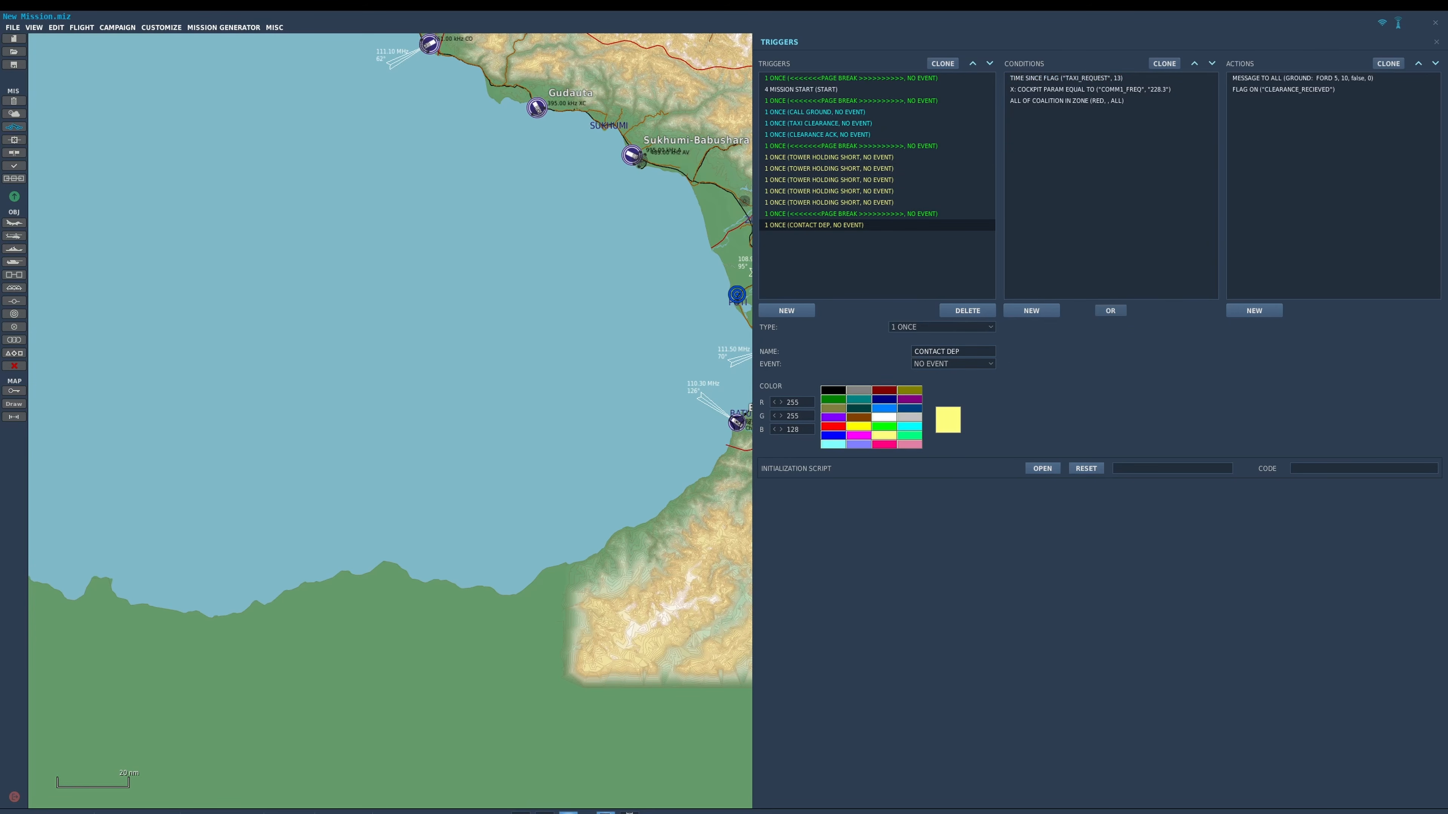
click(832, 426)
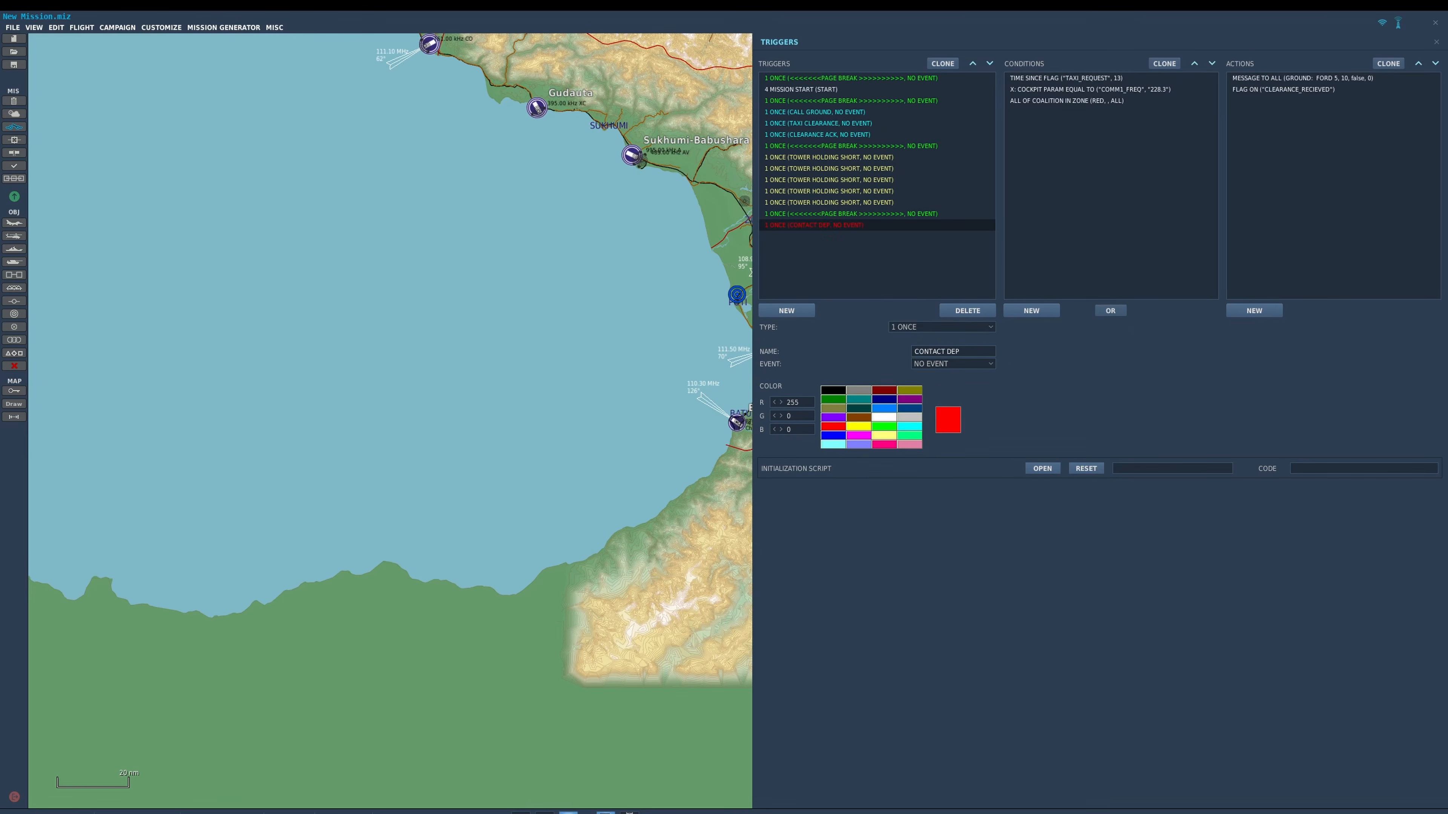
click(833, 417)
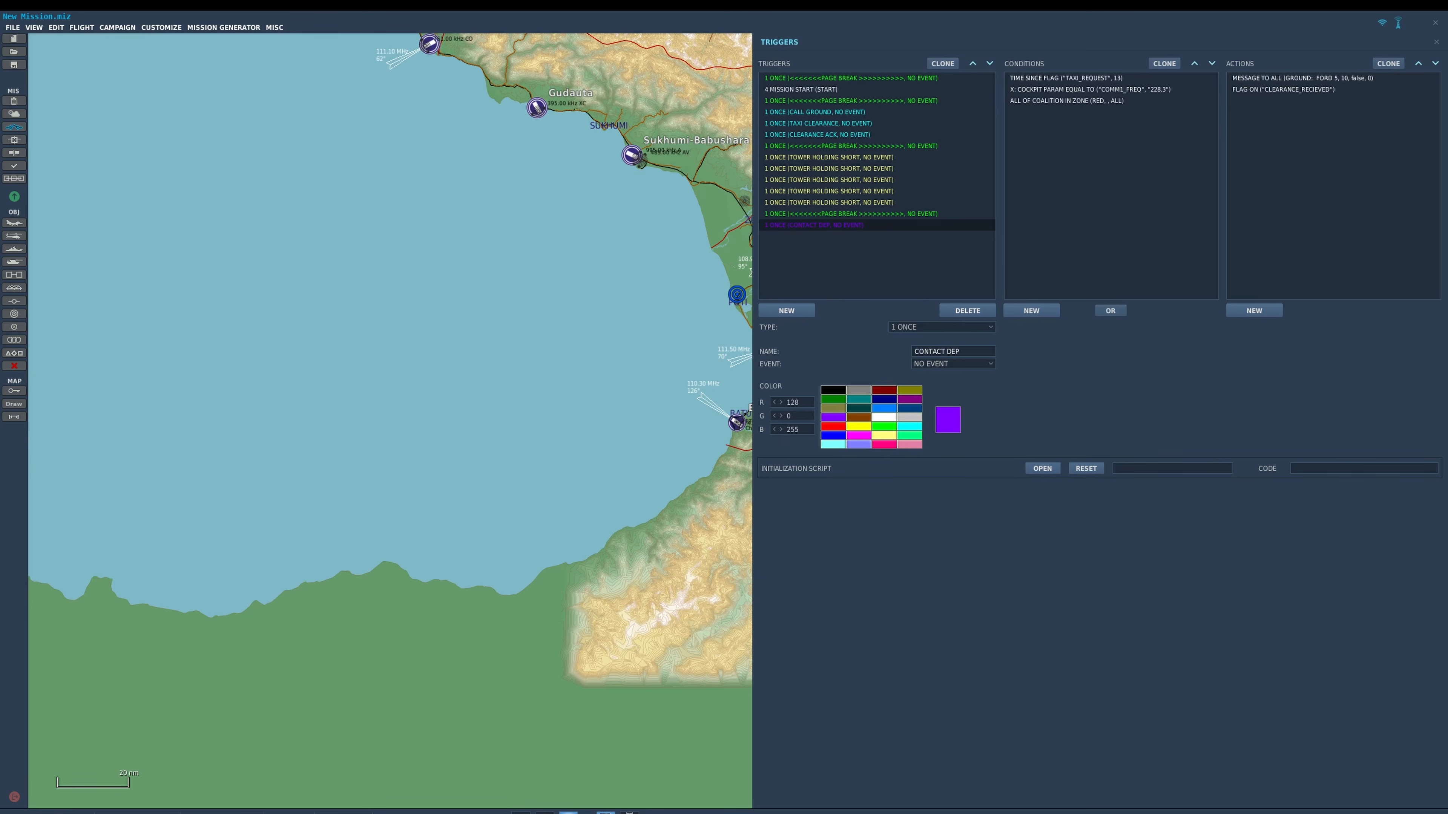
click(909, 435)
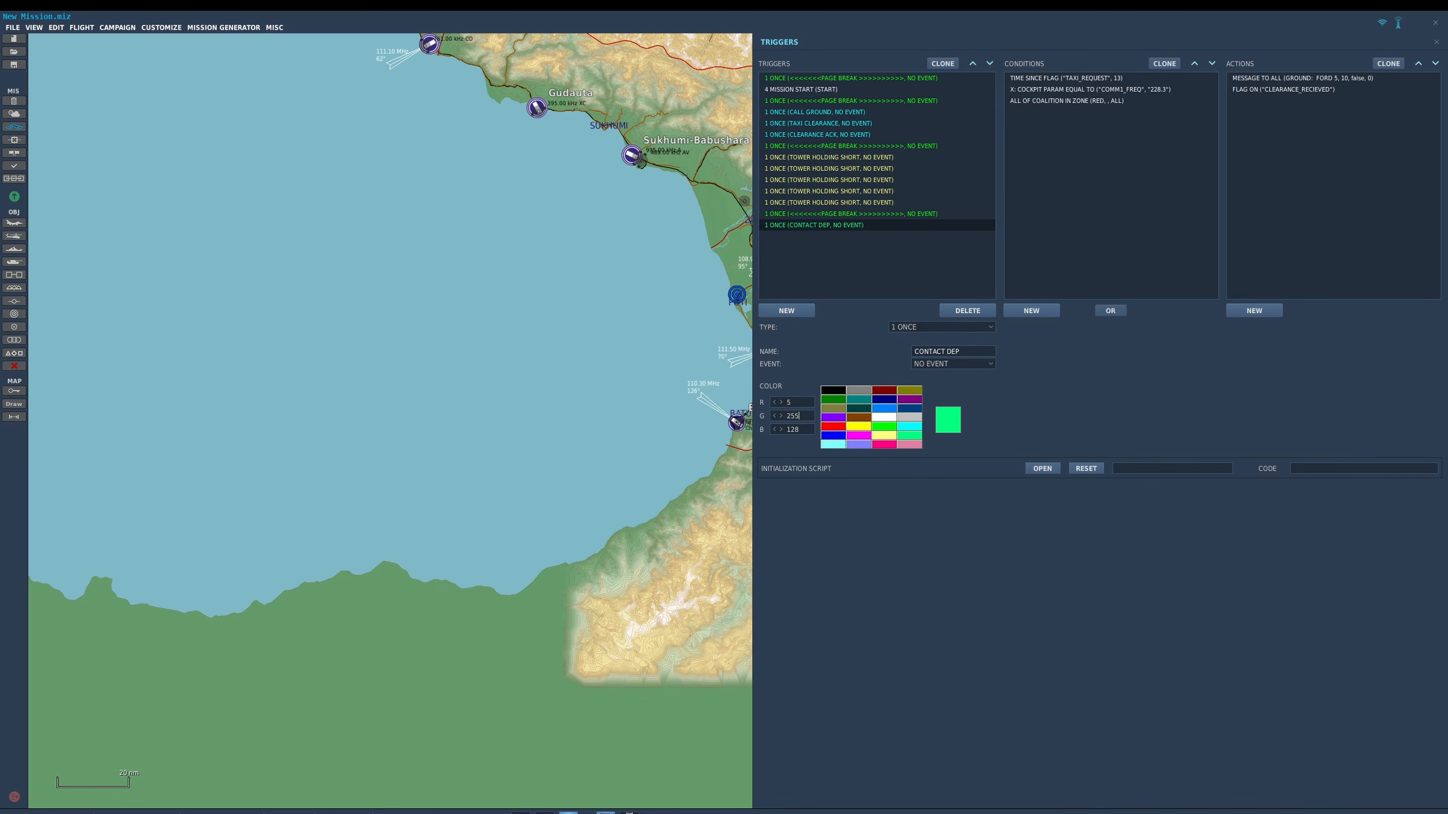
Customize the CONTACT DEP trigger's RGB color by setting green to 55 and blue to 2.
key(BackSpace)
key(BackSpace)
key(BackSpace)
text(55)
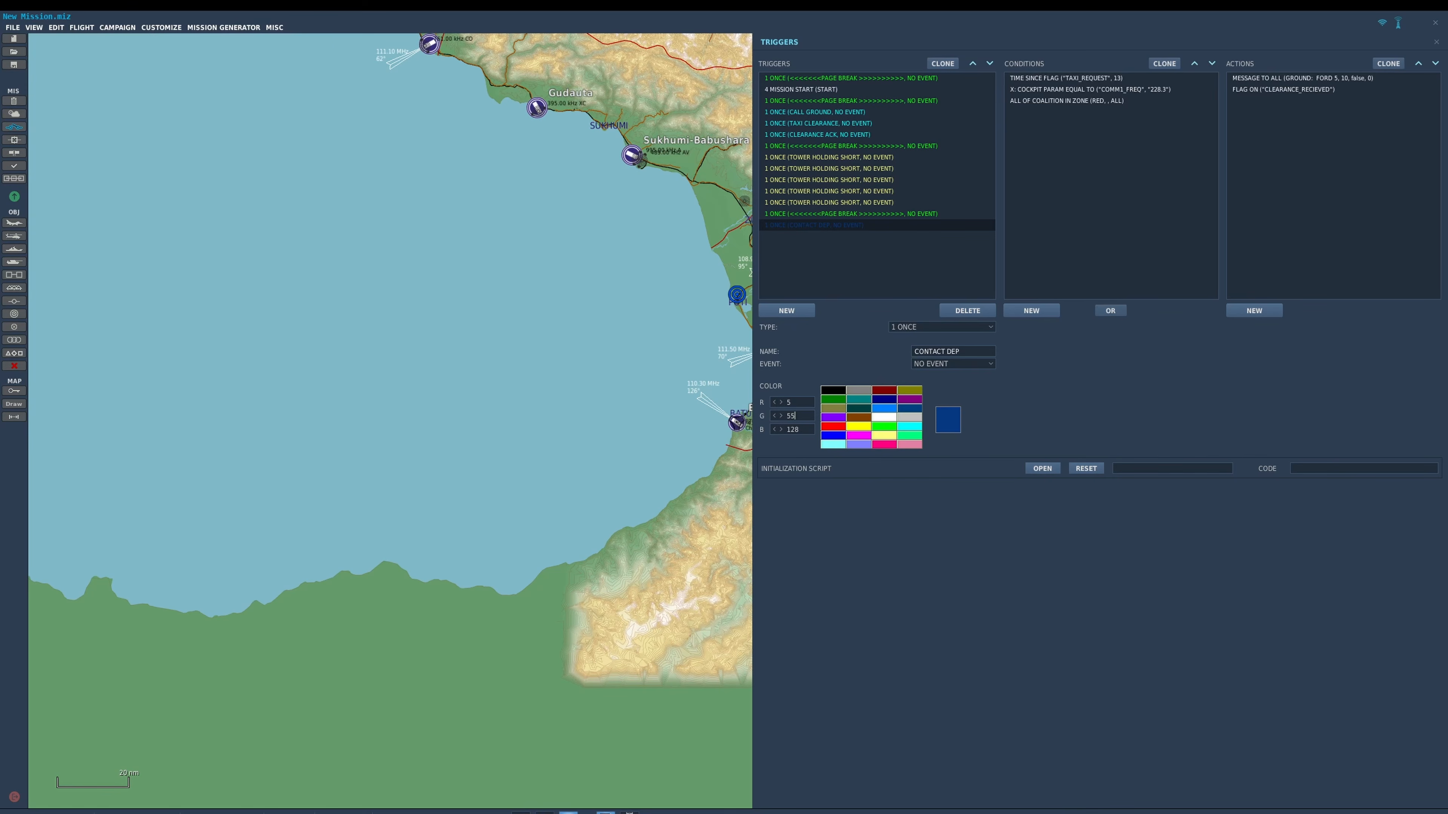
key(Tab)
text(2)
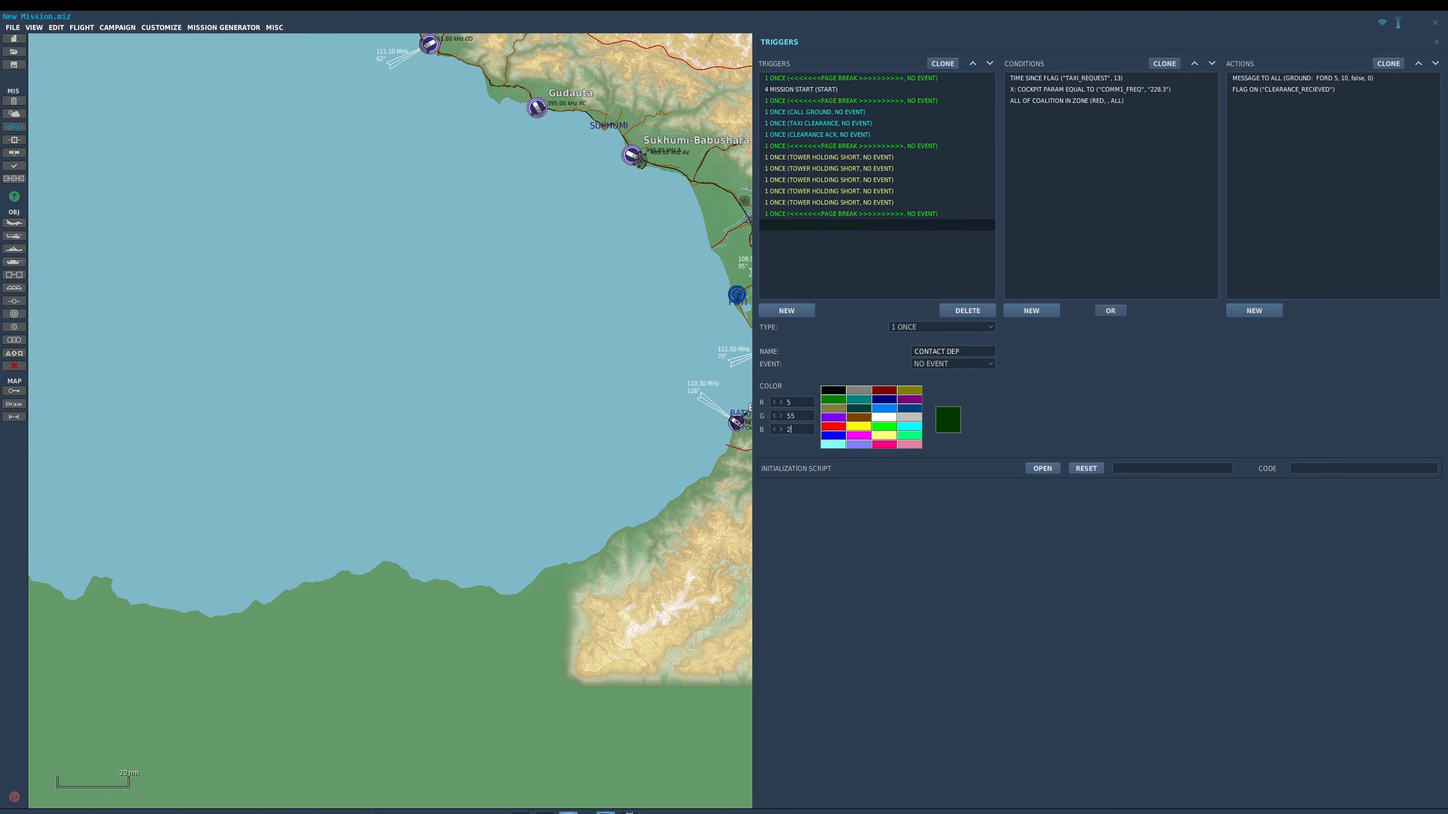